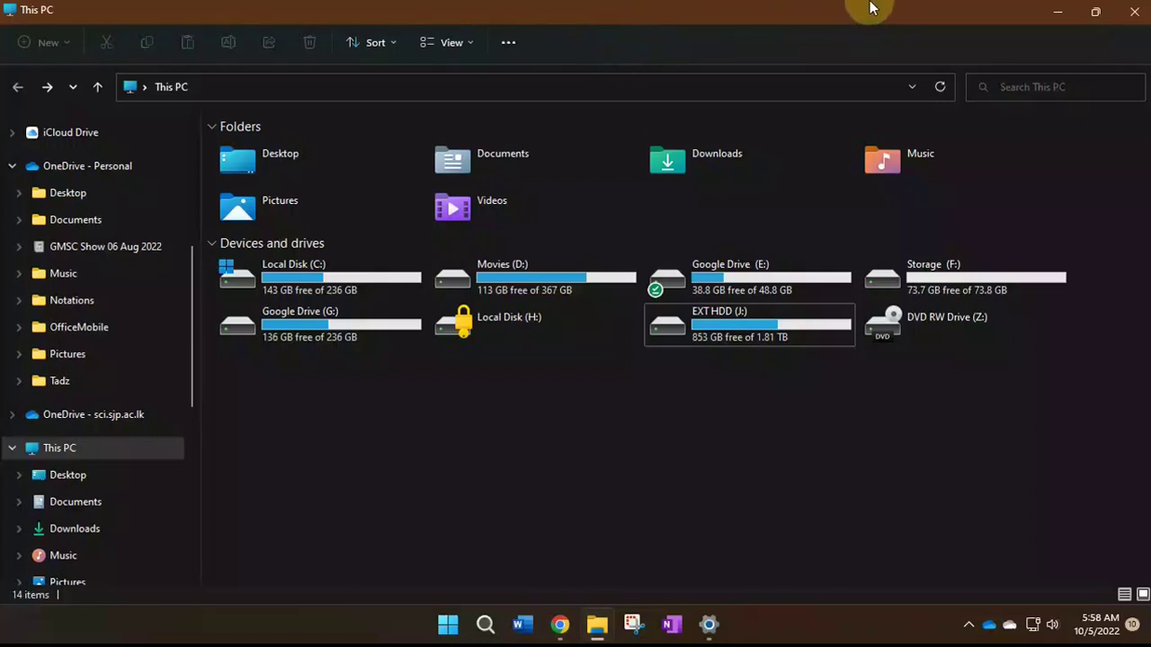
- Review the enable-tabs guide and the ViVeTool v0.3.1 releases page, then minimize Chrome
{"action": "left_click_drag", "start_coordinate": [435, 411], "coordinate": [662, 424]}
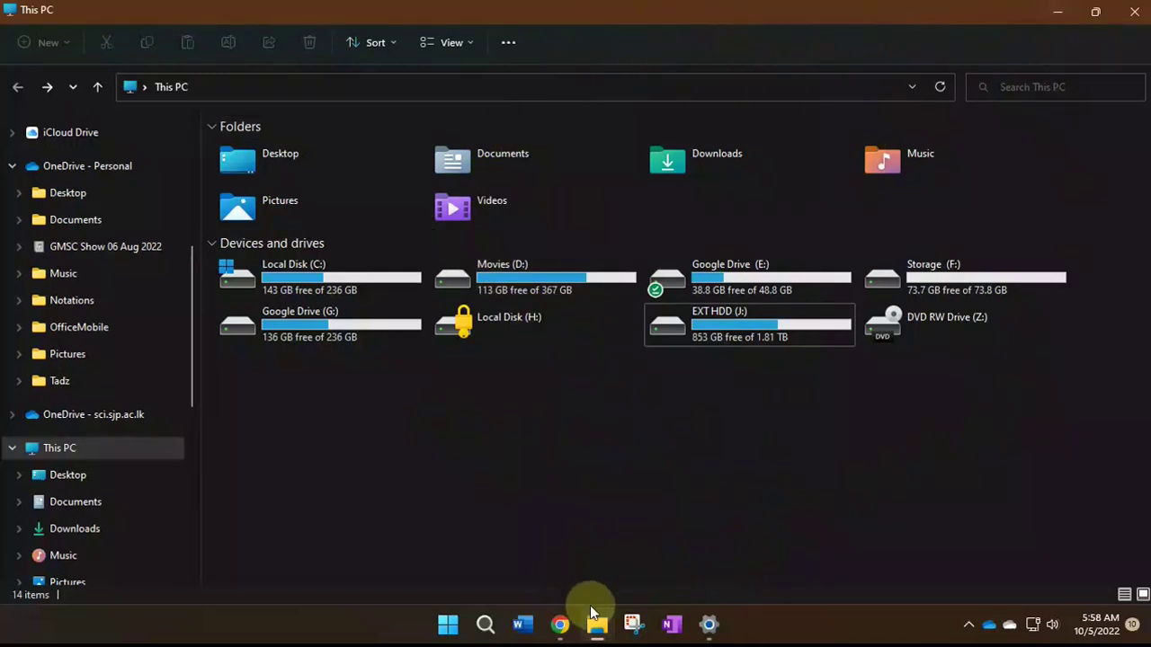
{"action": "left_click", "coordinate": [559, 624]}
{"action": "scroll", "coordinate": [722, 341], "scroll_direction": "up", "scroll_amount": 1}
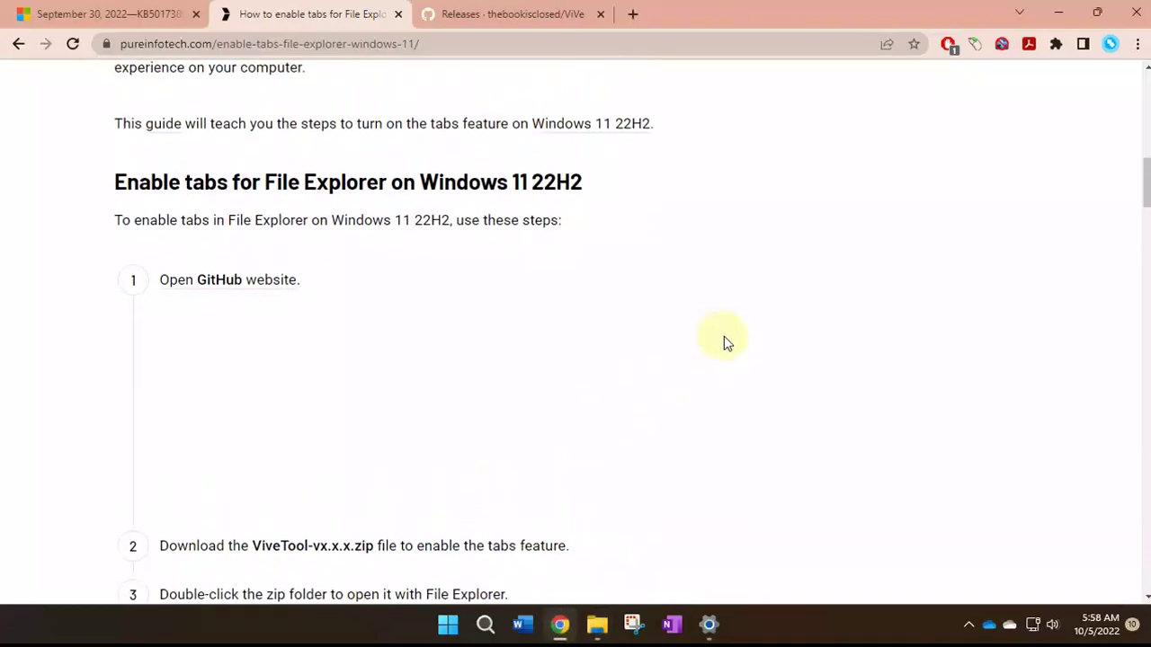
{"action": "scroll", "coordinate": [726, 344], "scroll_direction": "down", "scroll_amount": 2}
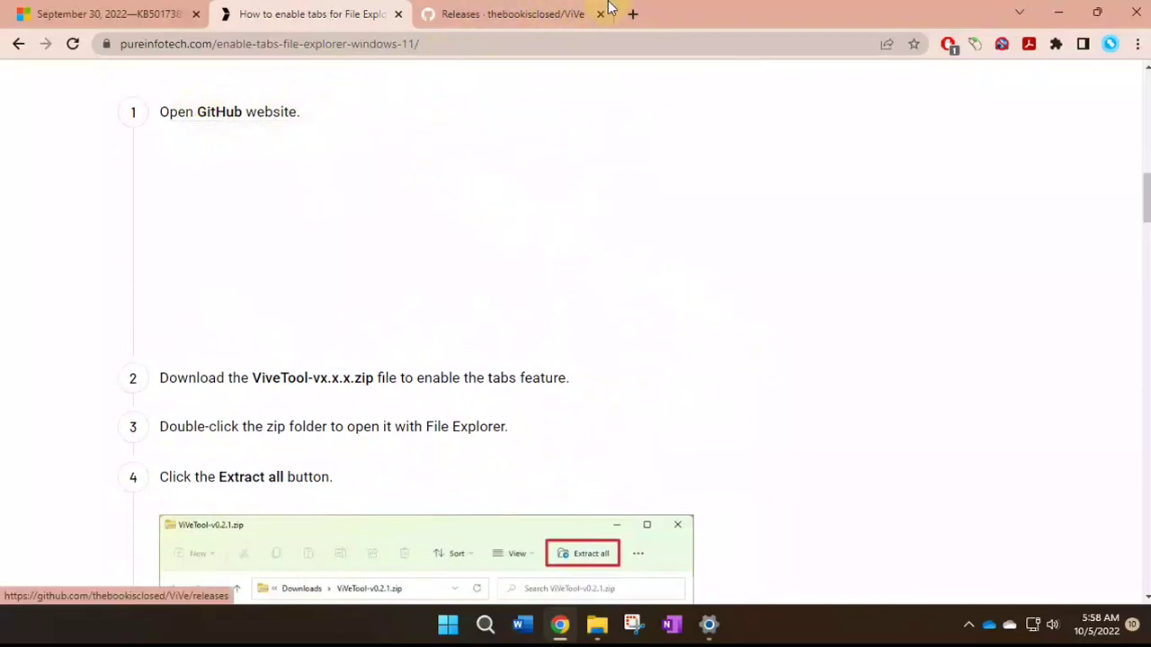
{"action": "left_click", "coordinate": [565, 8]}
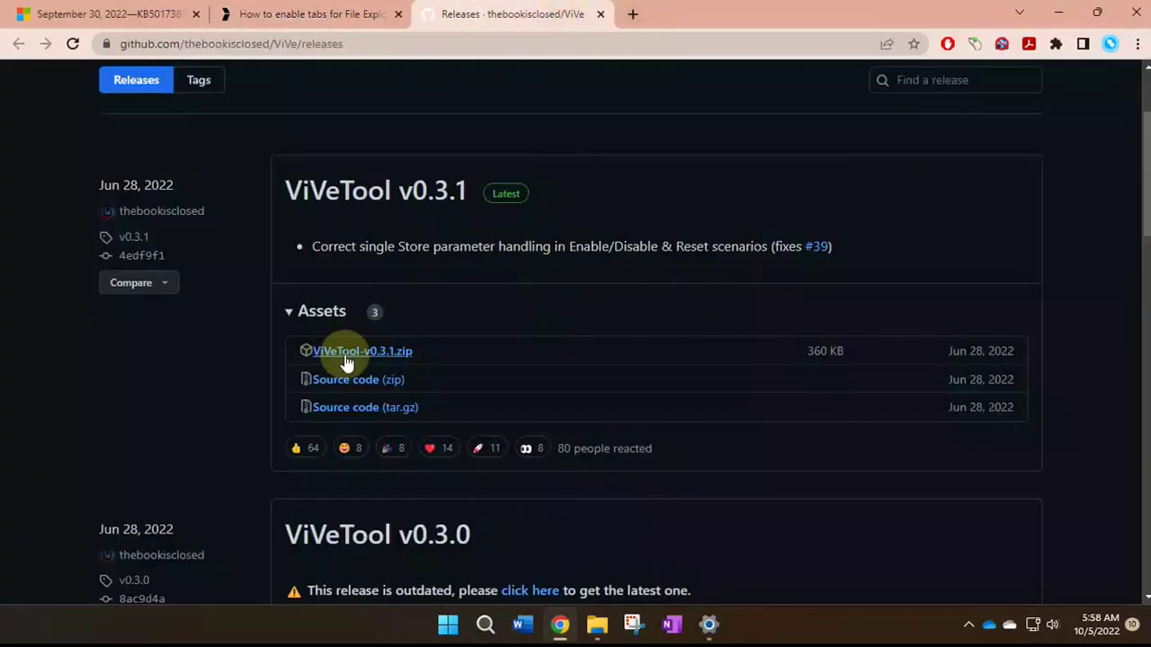
{"action": "left_click", "coordinate": [326, 10]}
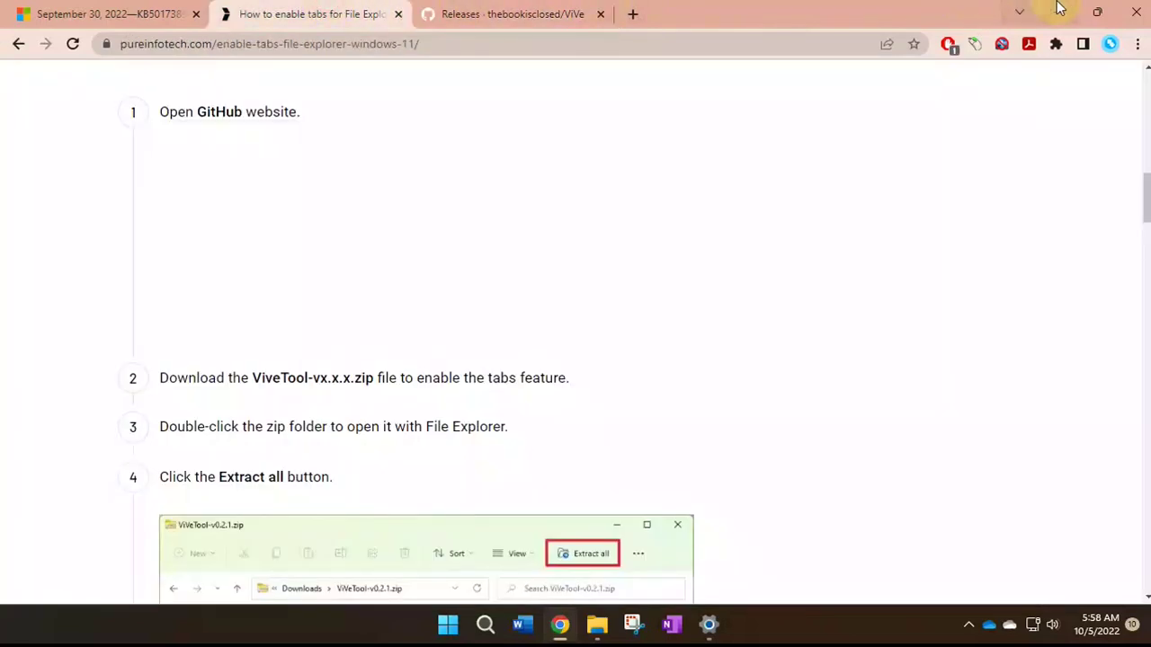
{"action": "left_click", "coordinate": [1059, 8]}
- Extract the ViVeTool zip on the desktop into the suggested ViVeTool-v0.3.1 folder
{"action": "left_click", "coordinate": [1048, 7]}
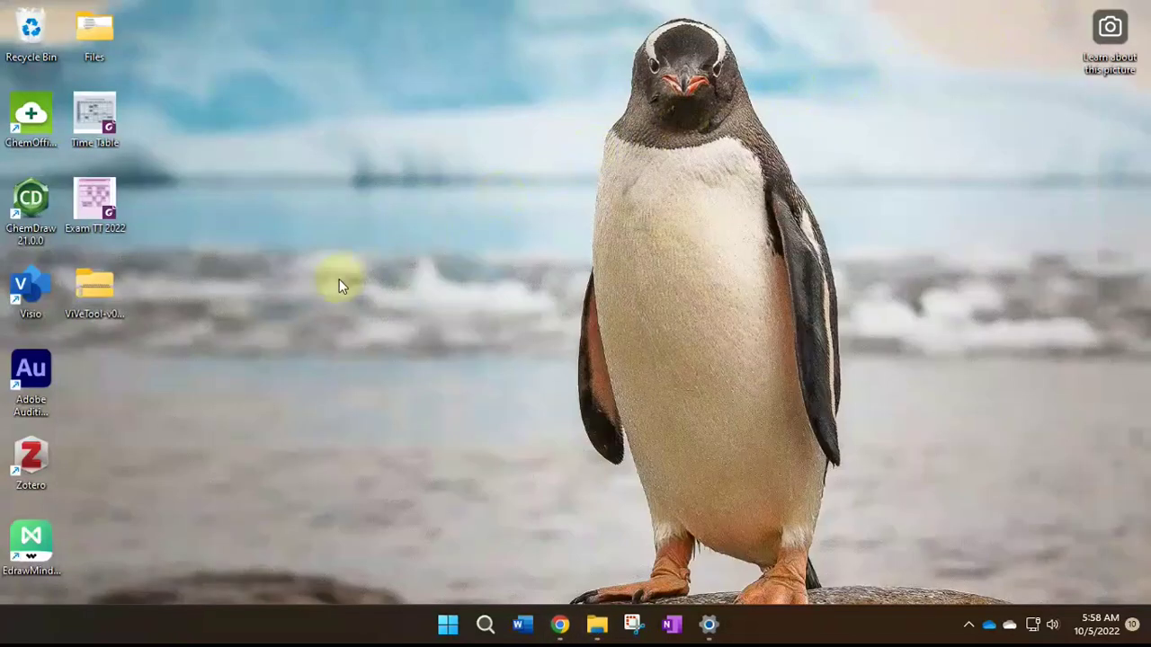
{"action": "right_click", "coordinate": [87, 287]}
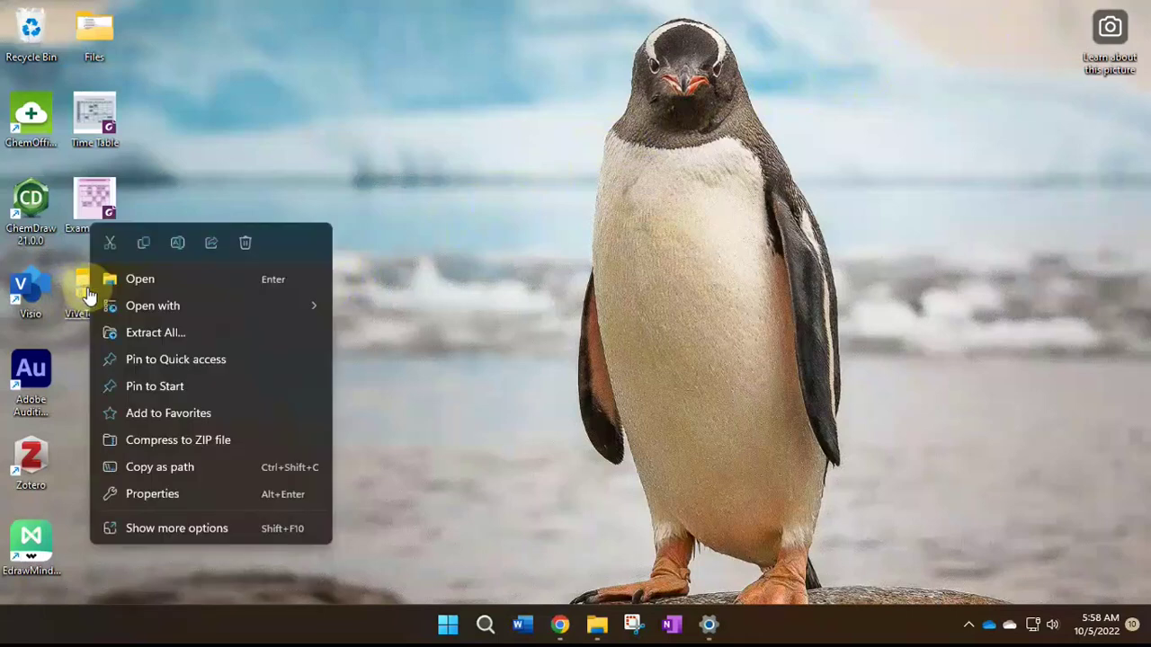
{"action": "left_click", "coordinate": [162, 337]}
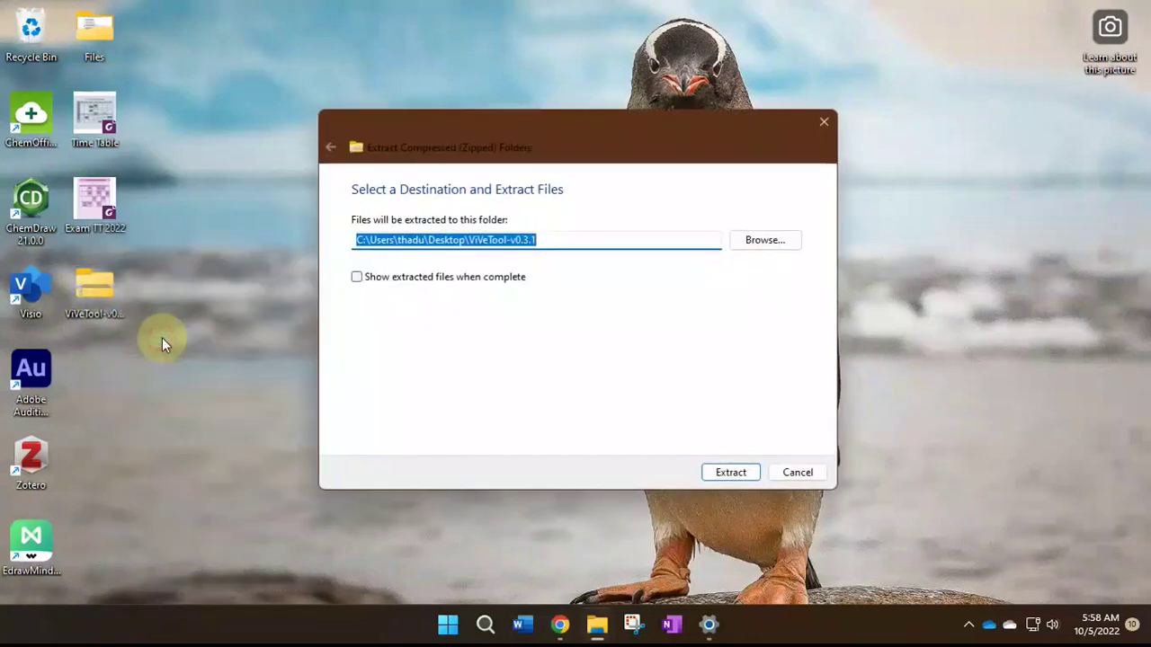
{"action": "left_click", "coordinate": [731, 474]}
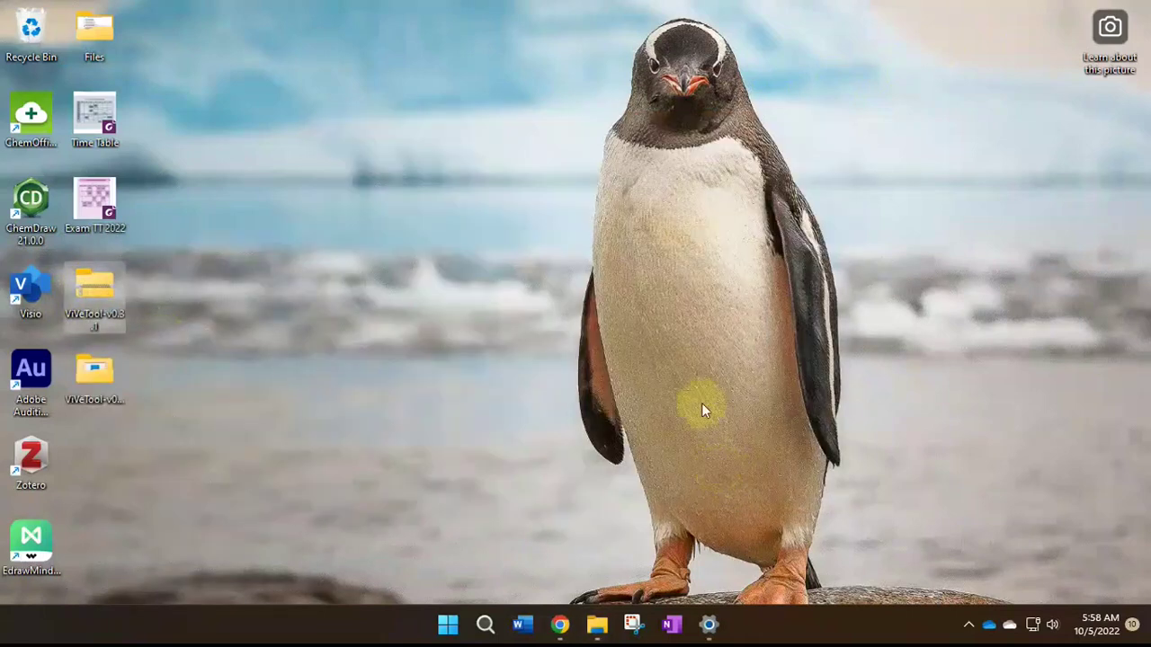
- Open the extracted ViVeTool-v0.3.1 folder and maximize its window
{"action": "left_click", "coordinate": [96, 395]}
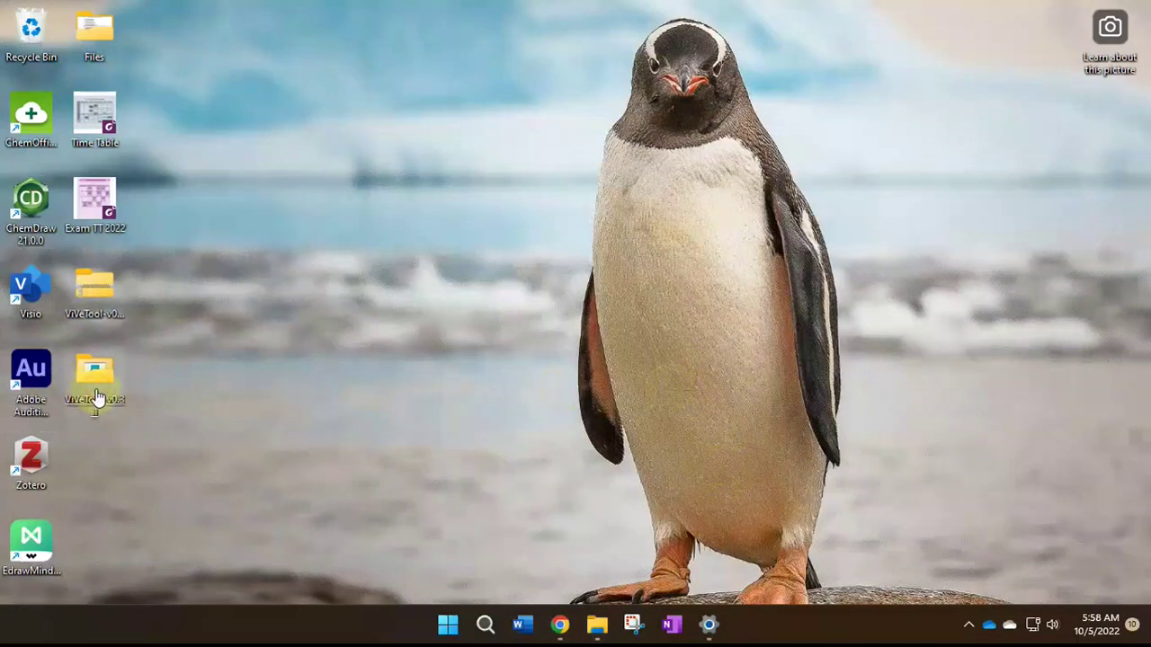
{"action": "double_click", "coordinate": [96, 395]}
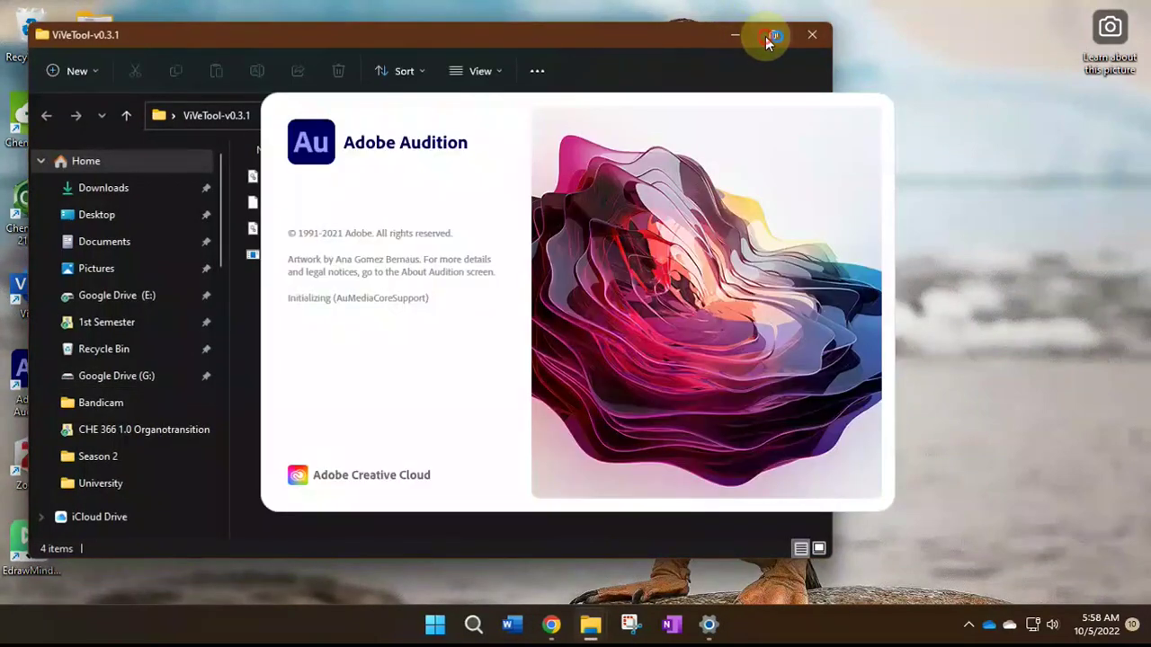
{"action": "left_click", "coordinate": [769, 34]}
- Close all Adobe Audition windows and scroll further through the tabs guide article
{"action": "right_click", "coordinate": [714, 620]}
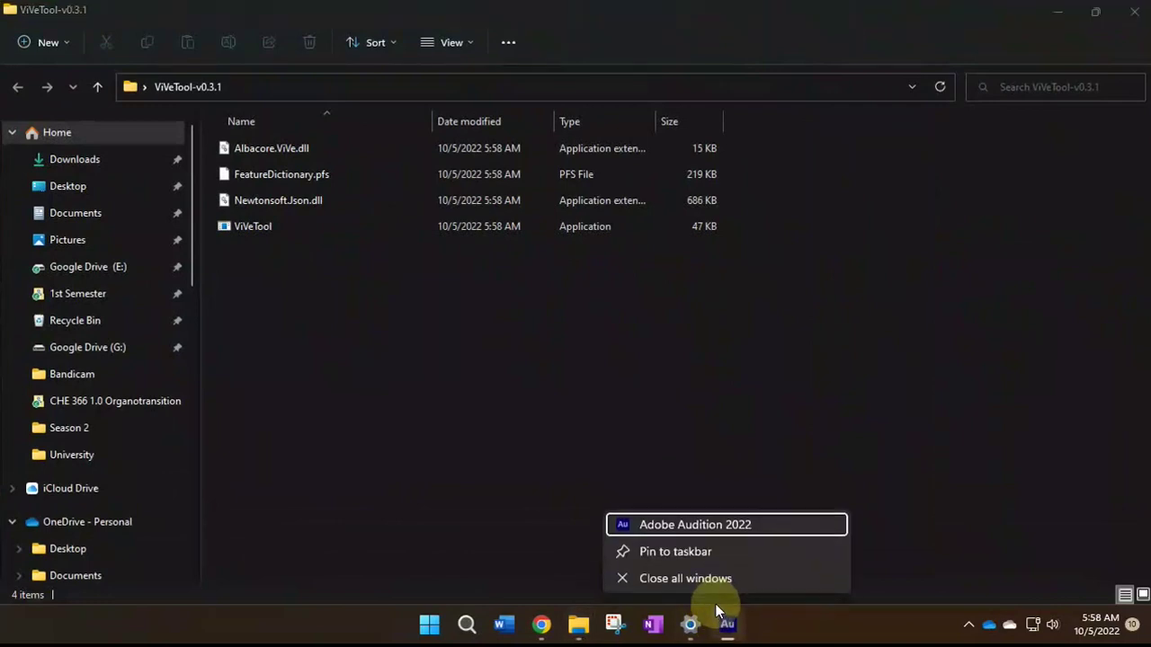
{"action": "left_click", "coordinate": [727, 583]}
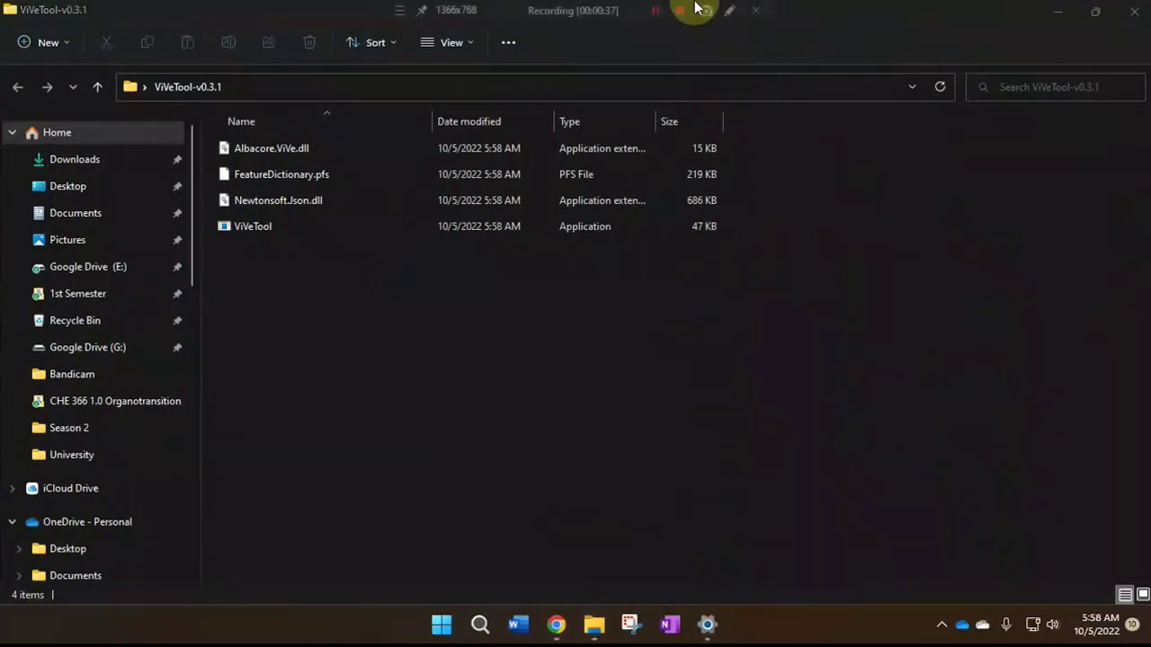
{"action": "left_click", "coordinate": [542, 622]}
{"action": "scroll", "coordinate": [380, 270], "scroll_direction": "down", "scroll_amount": 2}
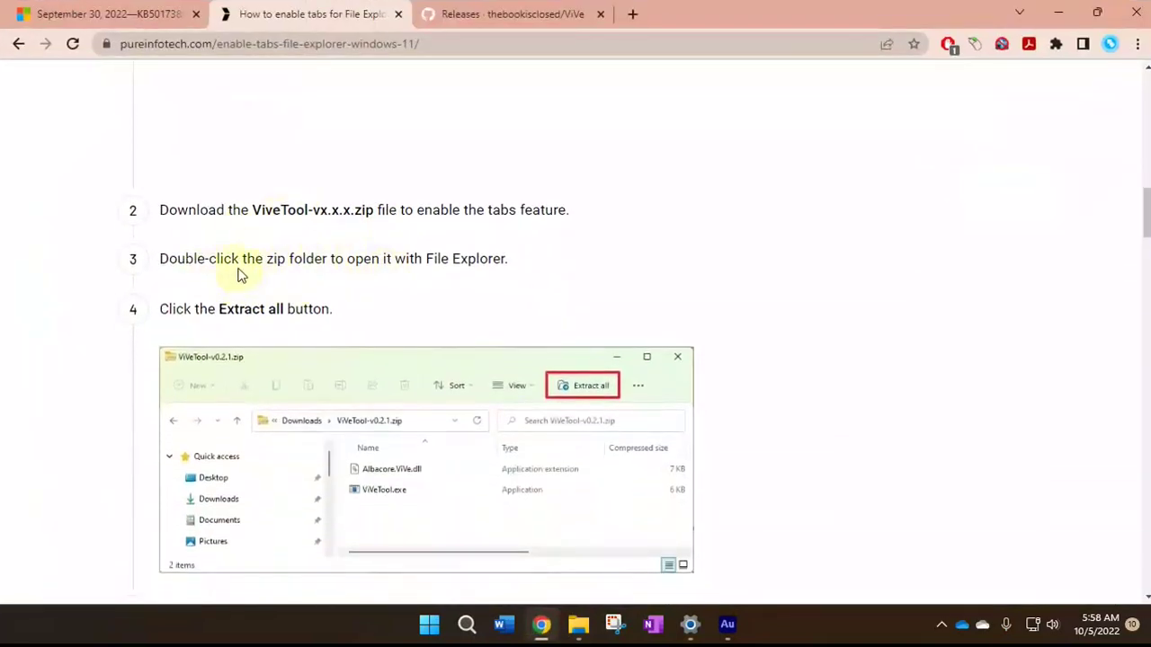
{"action": "scroll", "coordinate": [422, 225], "scroll_direction": "down", "scroll_amount": 5}
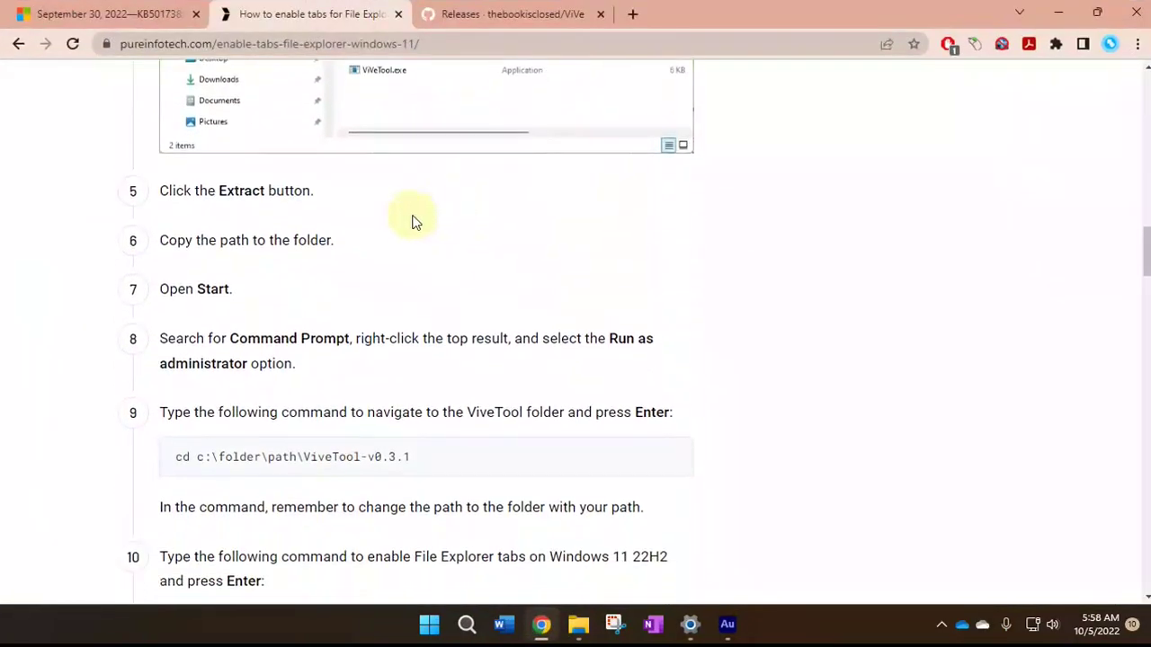
{"action": "scroll", "coordinate": [332, 264], "scroll_direction": "down", "scroll_amount": 1}
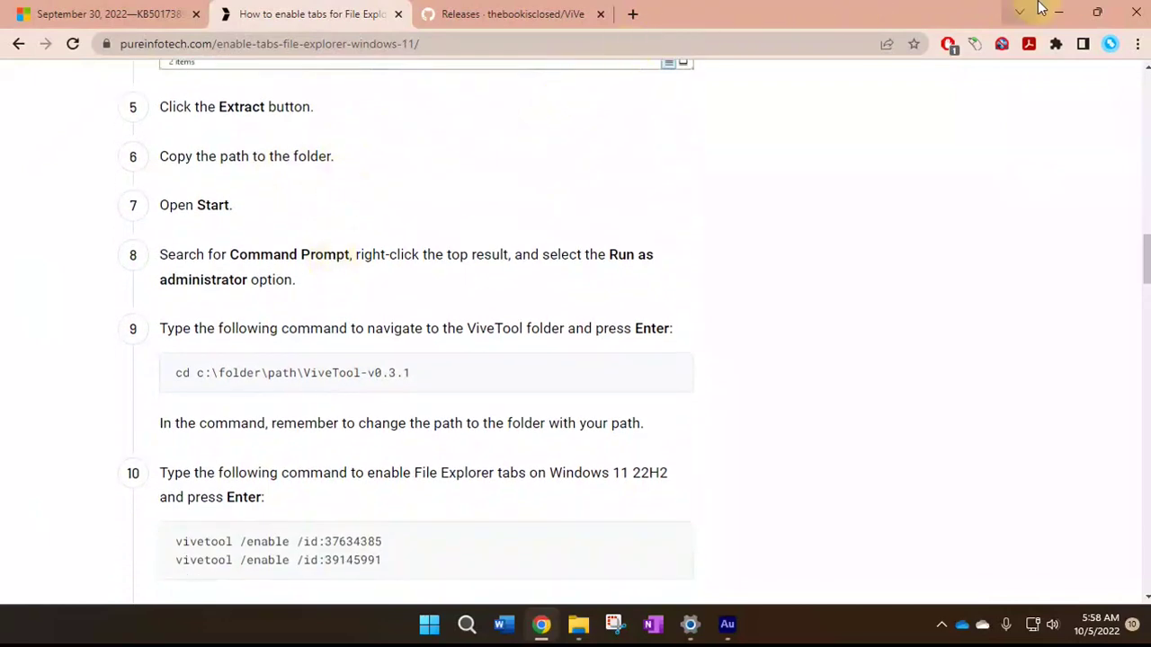
- Copy the ViVeTool-v0.3.1 folder's full path from the address bar
{"action": "left_click", "coordinate": [1058, 11]}
{"action": "left_click", "coordinate": [502, 86]}
{"action": "key", "text": "ctrl+c"}
{"action": "right_click", "coordinate": [504, 87]}
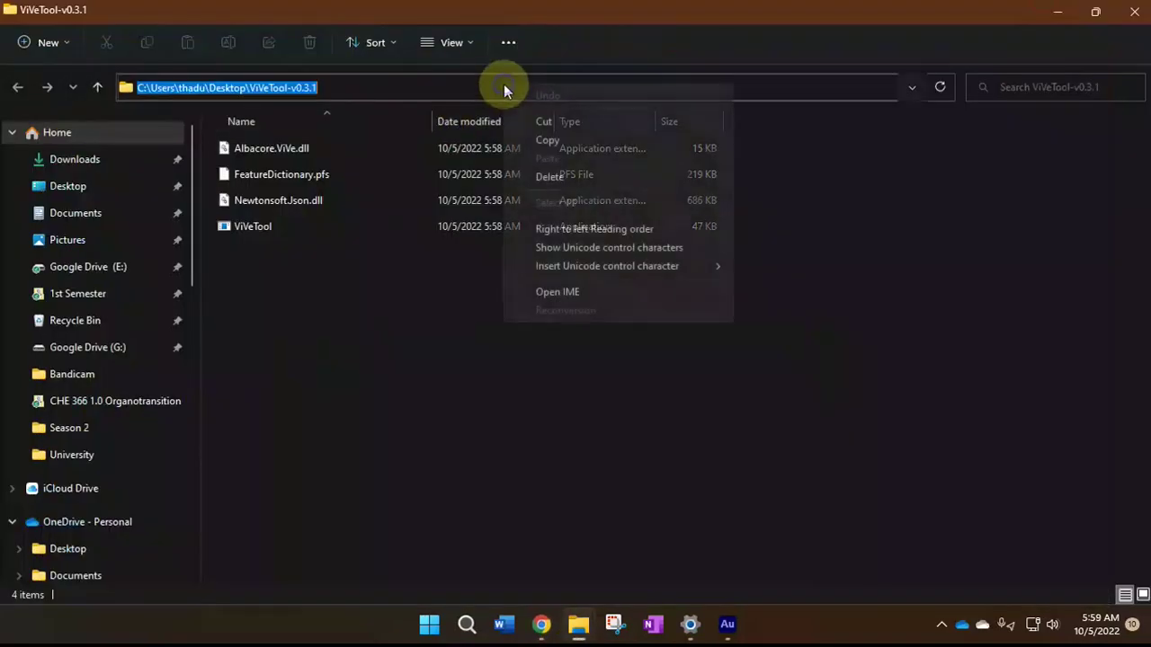
{"action": "left_click", "coordinate": [544, 142]}
{"action": "mouse_move", "coordinate": [589, 626]}
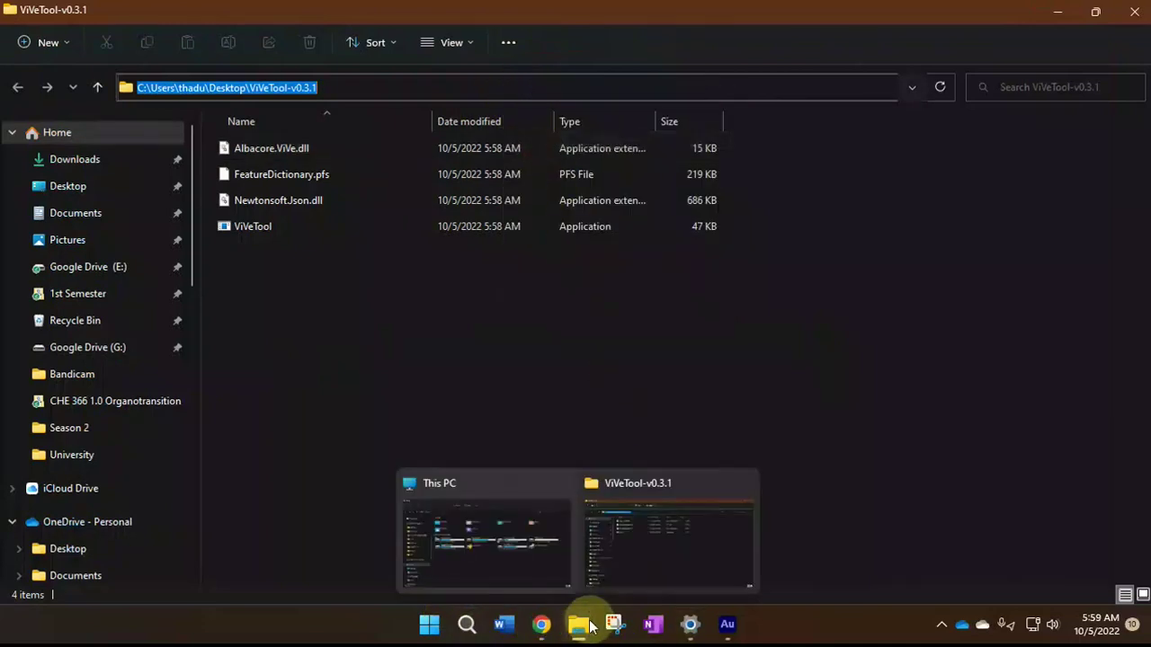
- Return to the guide article, then bring up Windows search
{"action": "left_click", "coordinate": [540, 624]}
{"action": "scroll", "coordinate": [378, 414], "scroll_direction": "down", "scroll_amount": 1}
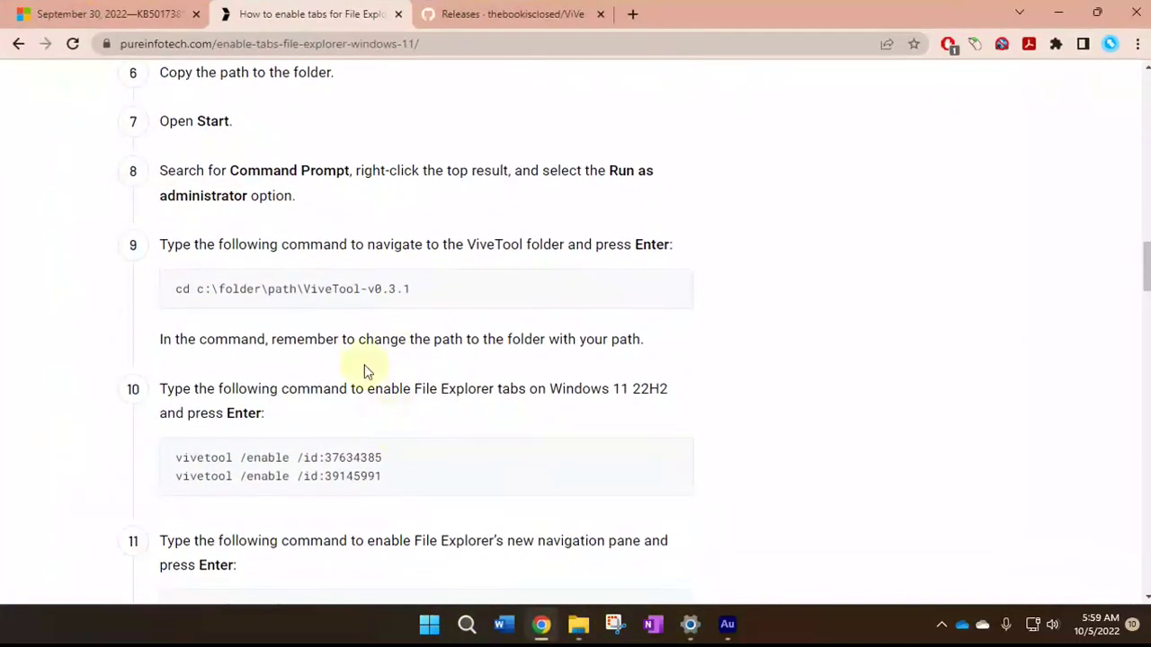
{"action": "left_click", "coordinate": [464, 628]}
- Search 'comm' and run Command Prompt as administrator
{"action": "type", "text": "comm"}
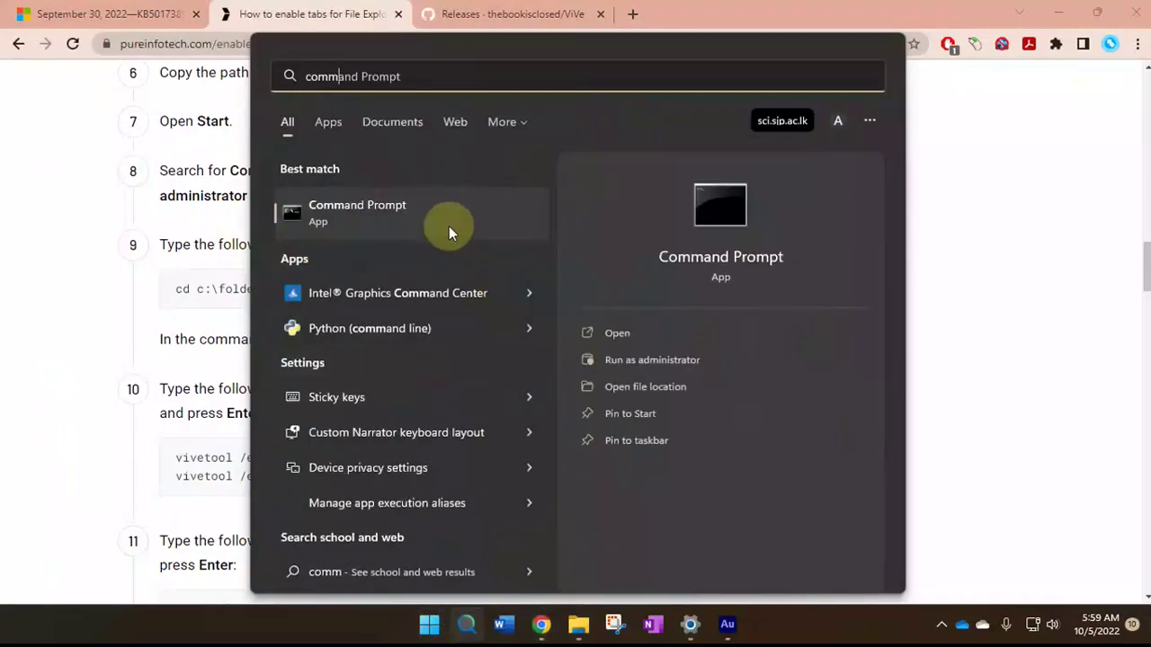
{"action": "right_click", "coordinate": [448, 212]}
{"action": "left_click", "coordinate": [474, 233]}
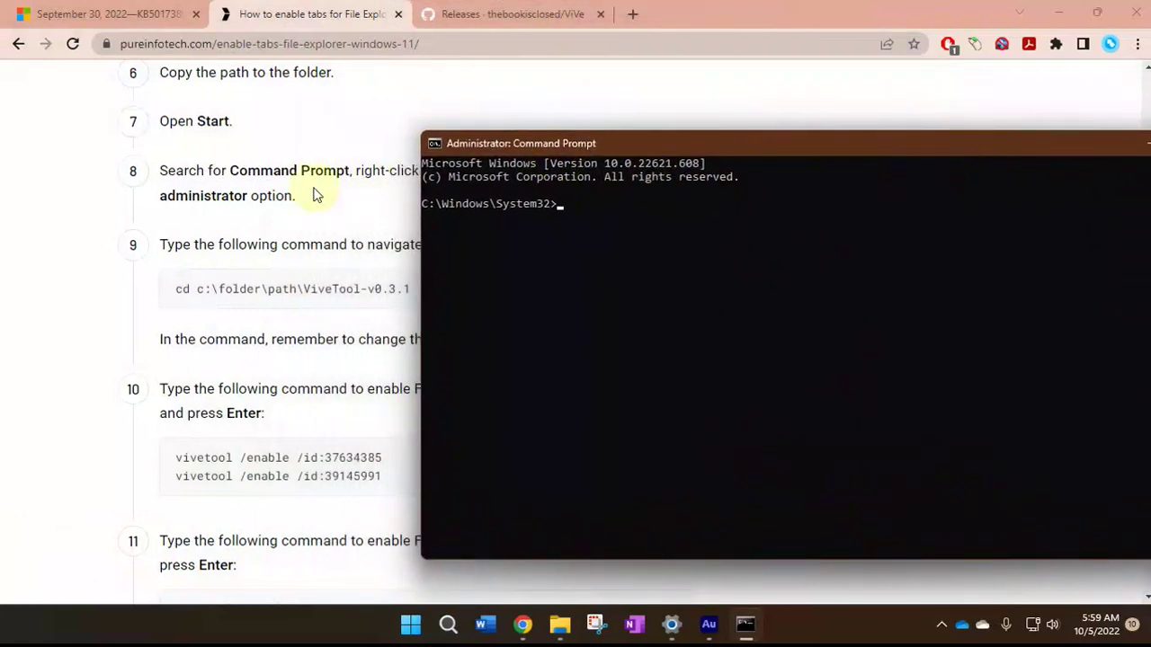
- Change directory into the pasted ViVeTool-v0.3.1 folder path with cd
{"action": "scroll", "coordinate": [315, 192], "scroll_direction": "down", "scroll_amount": 3}
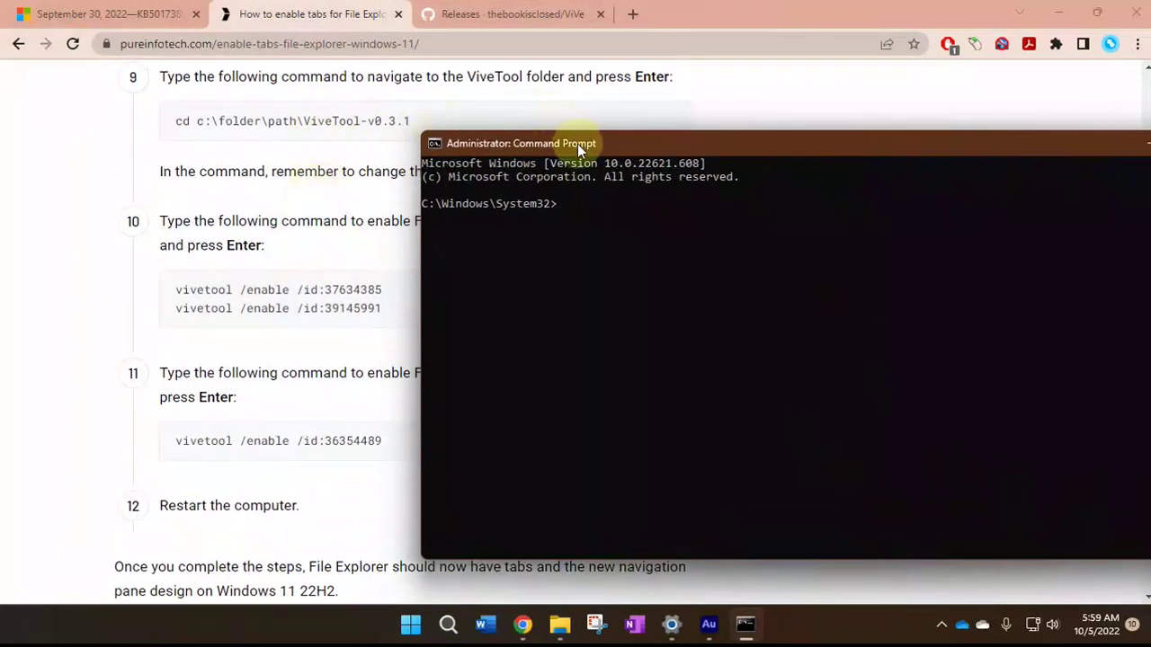
{"action": "left_click_drag", "start_coordinate": [579, 145], "coordinate": [558, 224]}
{"action": "scroll", "coordinate": [519, 139], "scroll_direction": "up", "scroll_amount": 1}
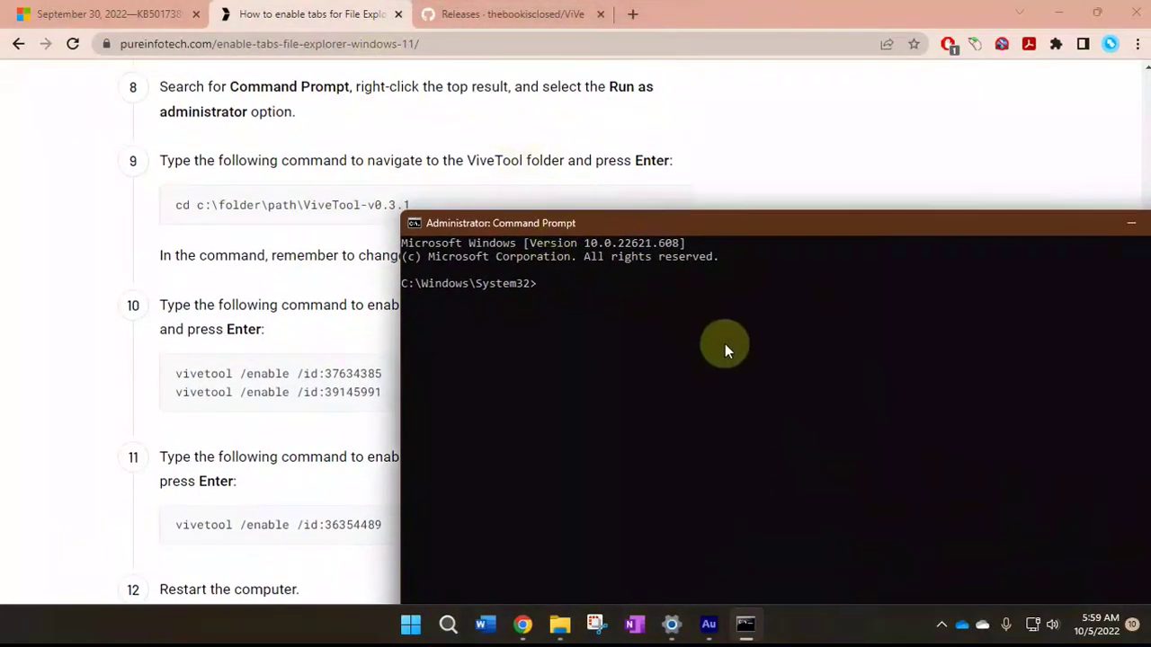
{"action": "type", "text": "d"}
{"action": "key", "text": "ctrl+v"}
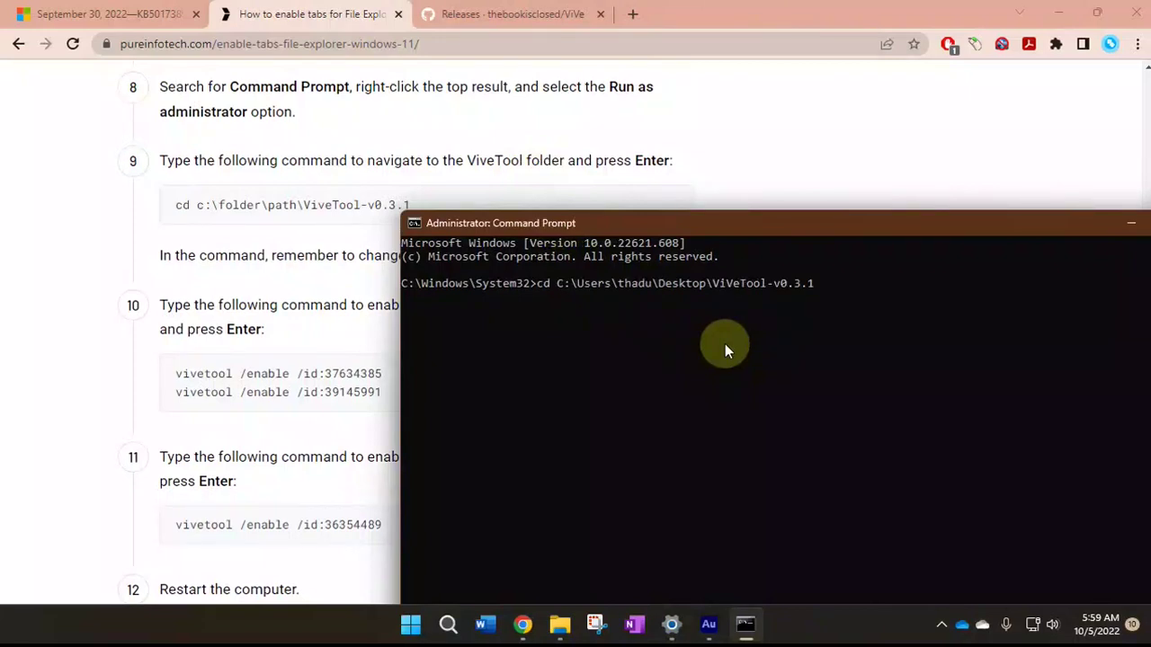
{"action": "key", "text": "Return"}
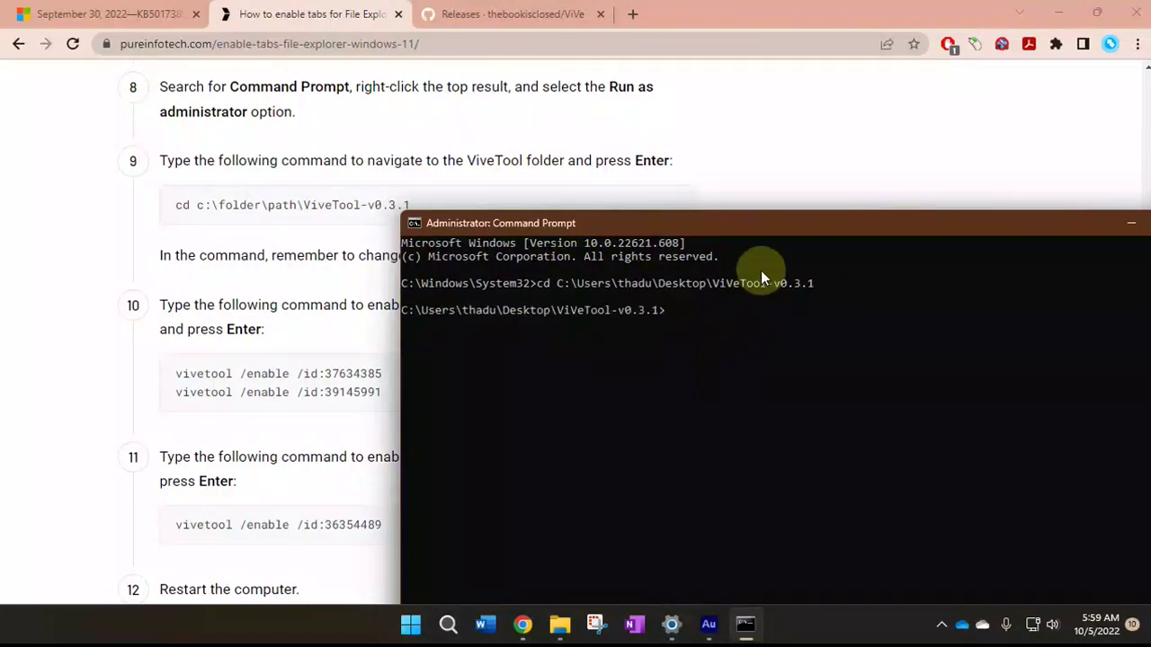
- Move the console aside and select the two vivetool /enable commands in the article
{"action": "left_click_drag", "start_coordinate": [792, 225], "coordinate": [943, 306]}
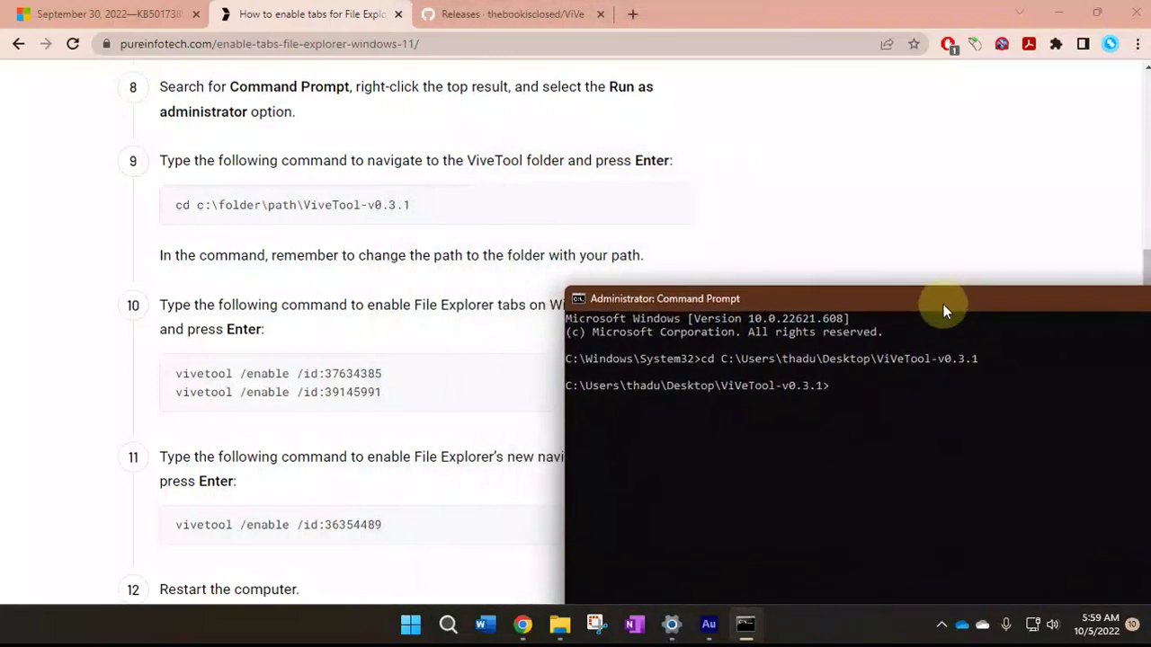
{"action": "scroll", "coordinate": [362, 320], "scroll_direction": "down", "scroll_amount": 1}
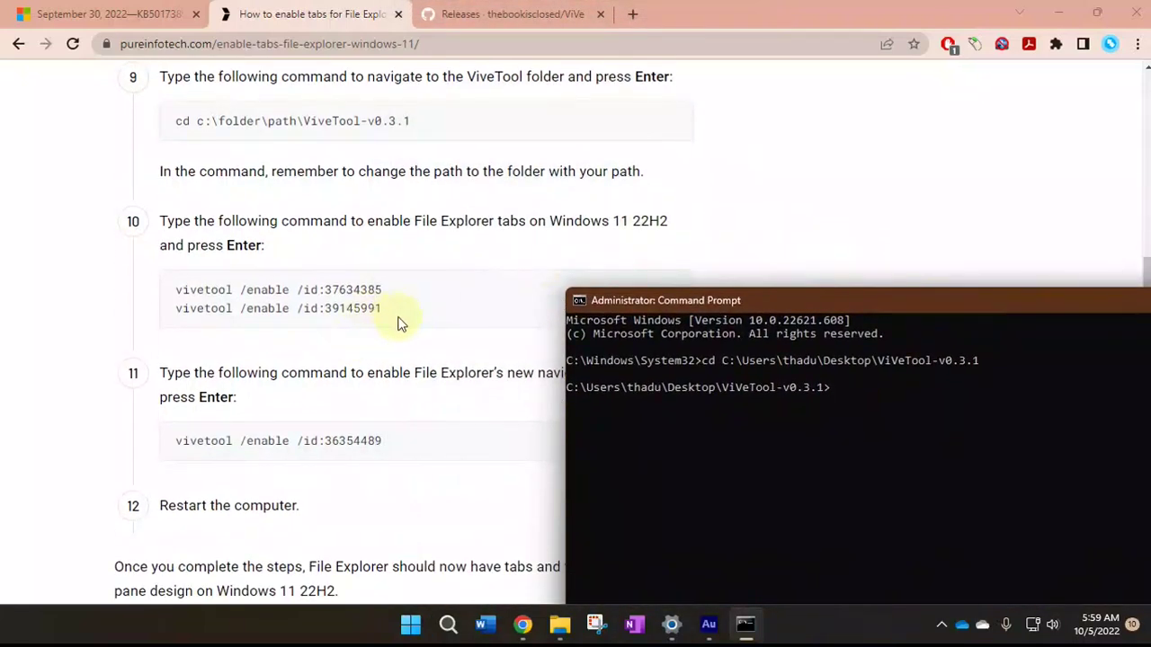
{"action": "left_click_drag", "start_coordinate": [401, 324], "coordinate": [198, 306]}
- Copy the first two vivetool /enable commands and paste them into Command Prompt
{"action": "right_click", "coordinate": [228, 302]}
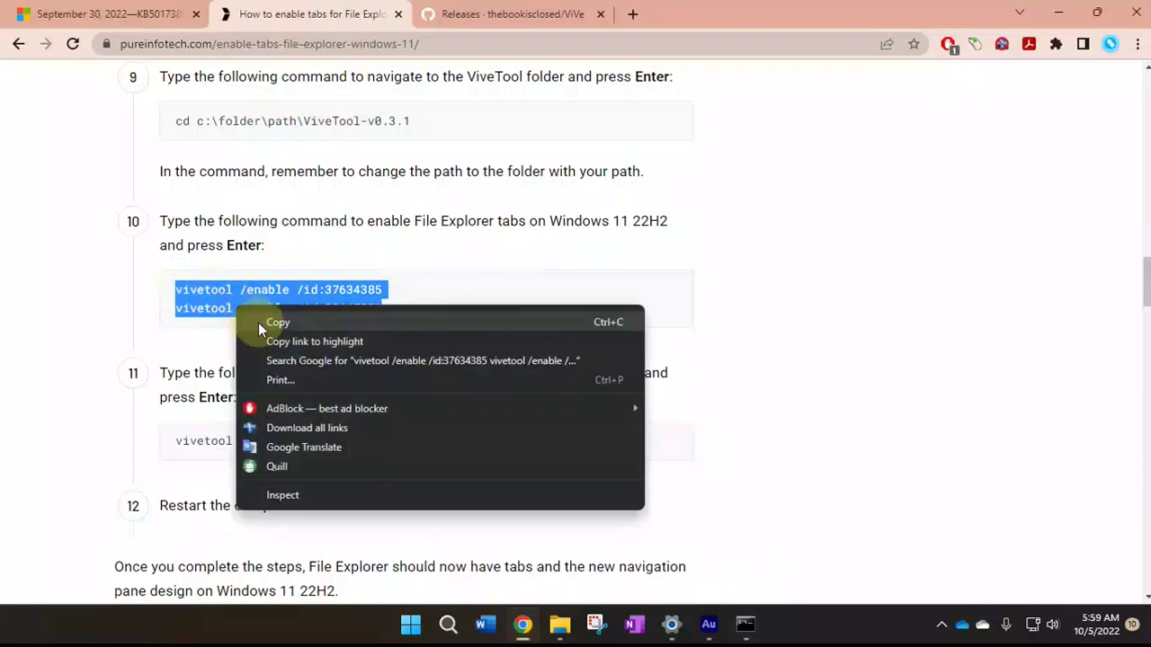
{"action": "left_click", "coordinate": [258, 321]}
{"action": "left_click", "coordinate": [746, 626]}
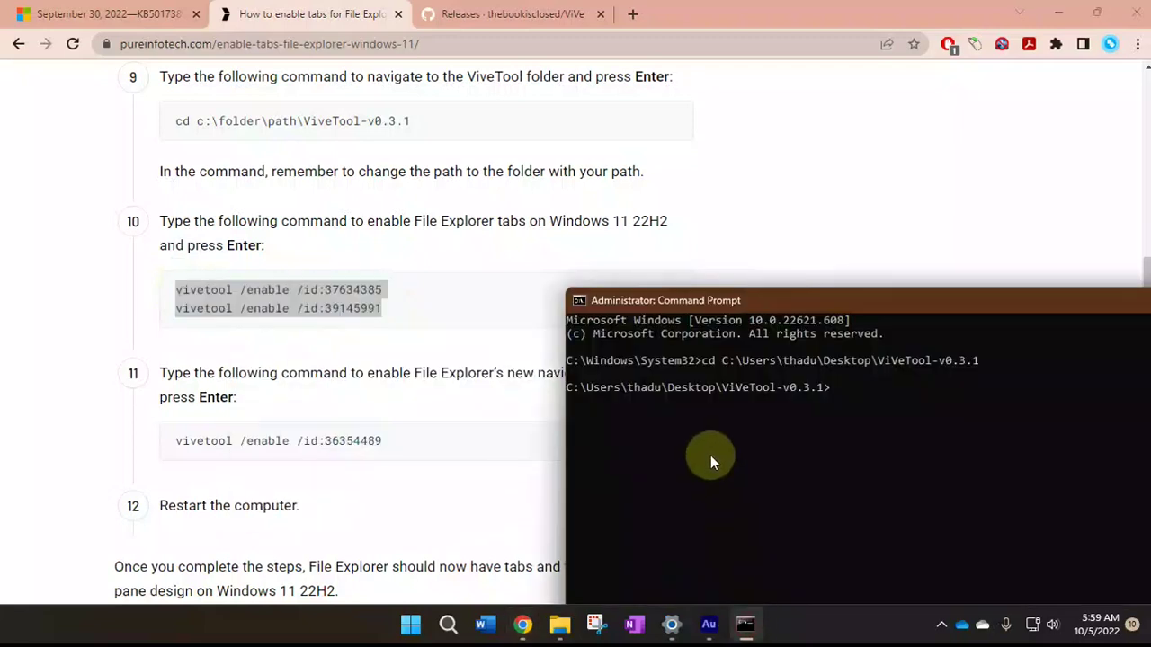
{"action": "right_click", "coordinate": [884, 390]}
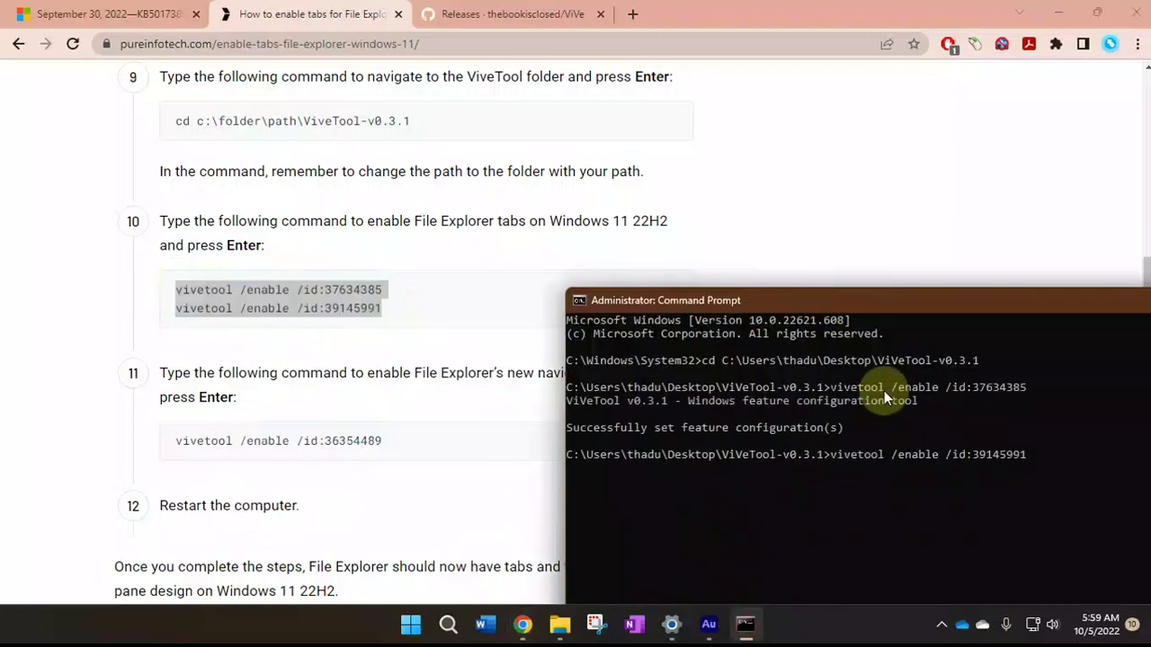
{"action": "scroll", "coordinate": [450, 286], "scroll_direction": "down", "scroll_amount": 1}
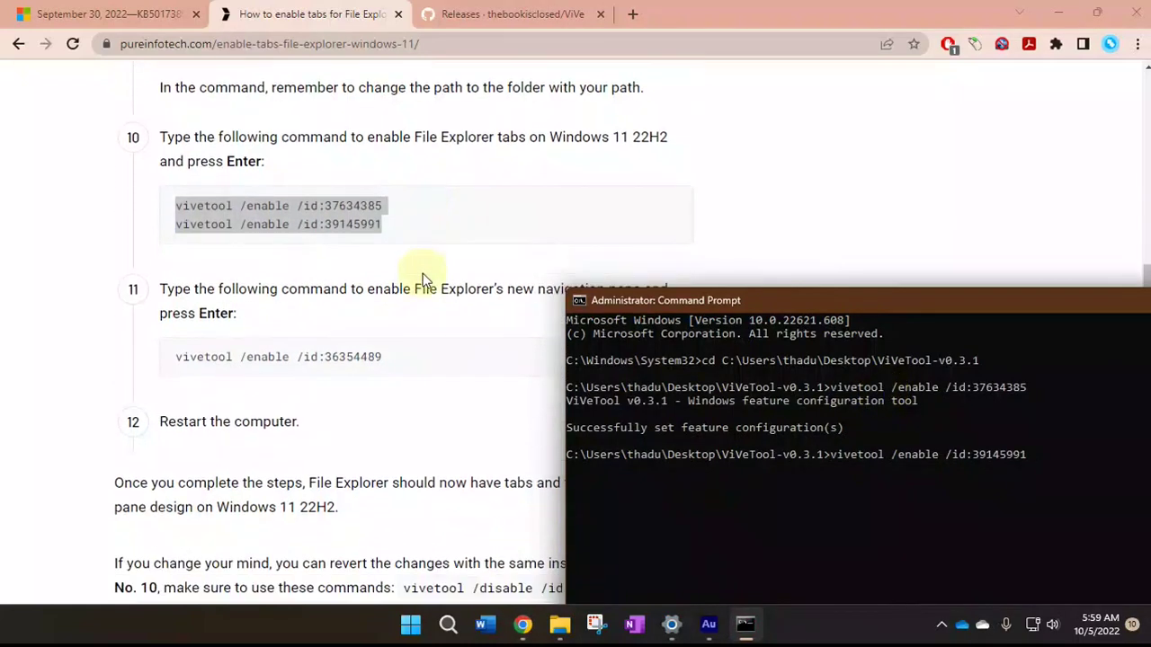
{"action": "scroll", "coordinate": [423, 280], "scroll_direction": "down", "scroll_amount": 1}
- Copy the command enabling ID 36354489 and dismiss the Audition error report
{"action": "left_click_drag", "start_coordinate": [405, 274], "coordinate": [225, 279]}
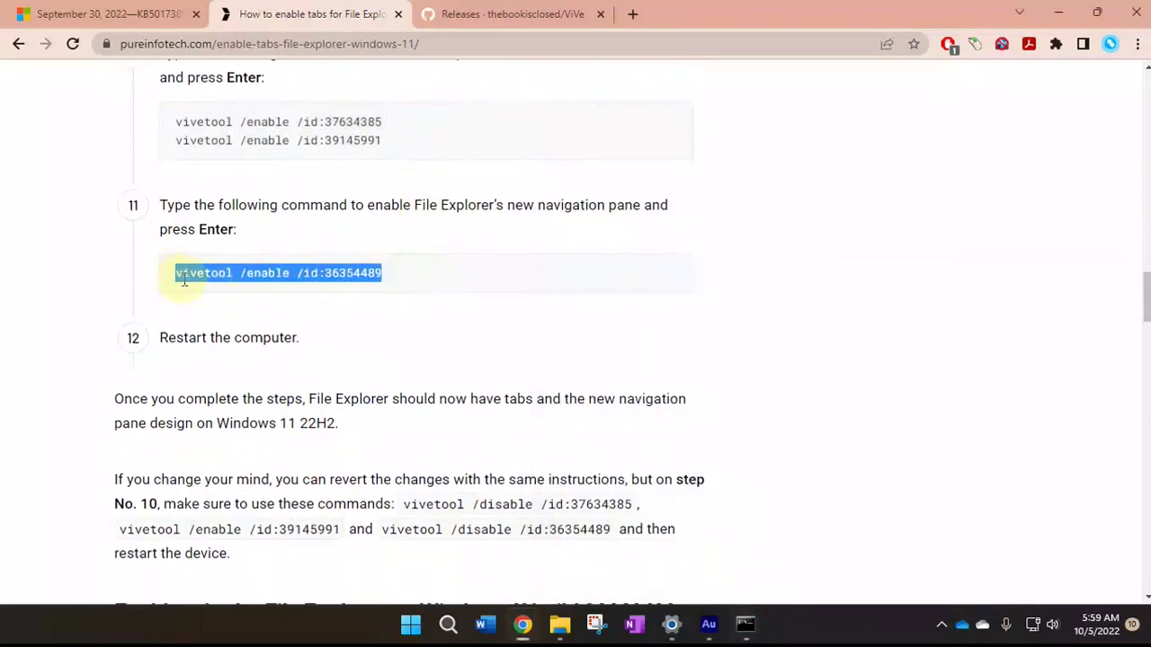
{"action": "right_click", "coordinate": [180, 275]}
{"action": "left_click", "coordinate": [214, 292]}
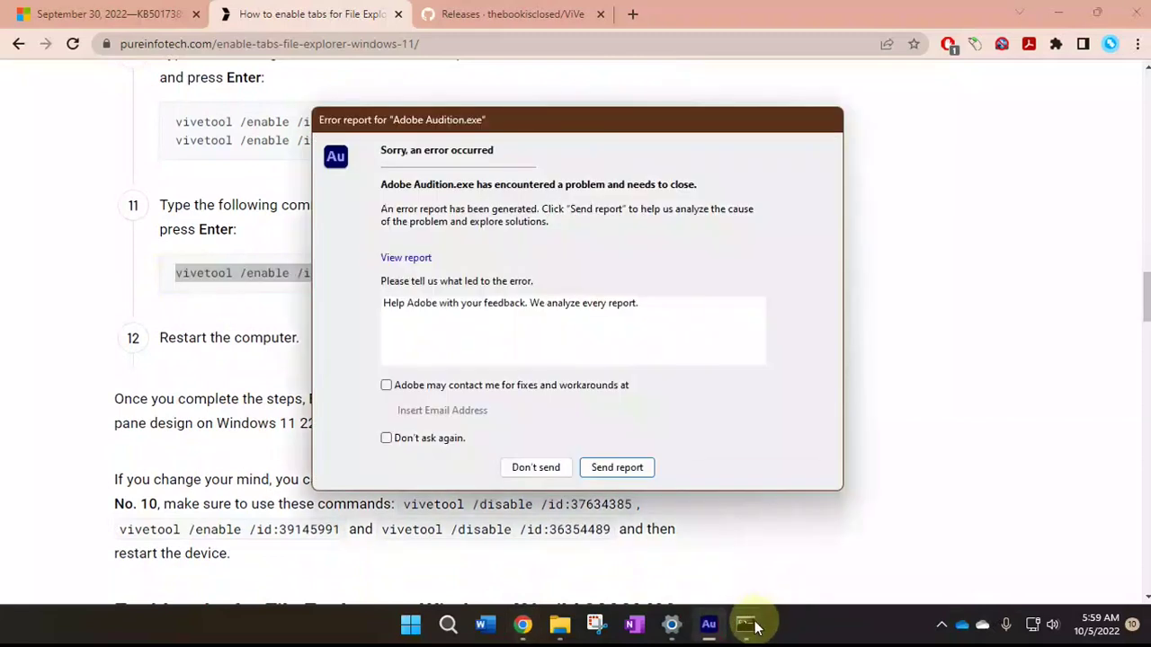
{"action": "left_click", "coordinate": [536, 467]}
- Run the vivetool commands enabling IDs 39145991 and 36354489
{"action": "left_click", "coordinate": [727, 624]}
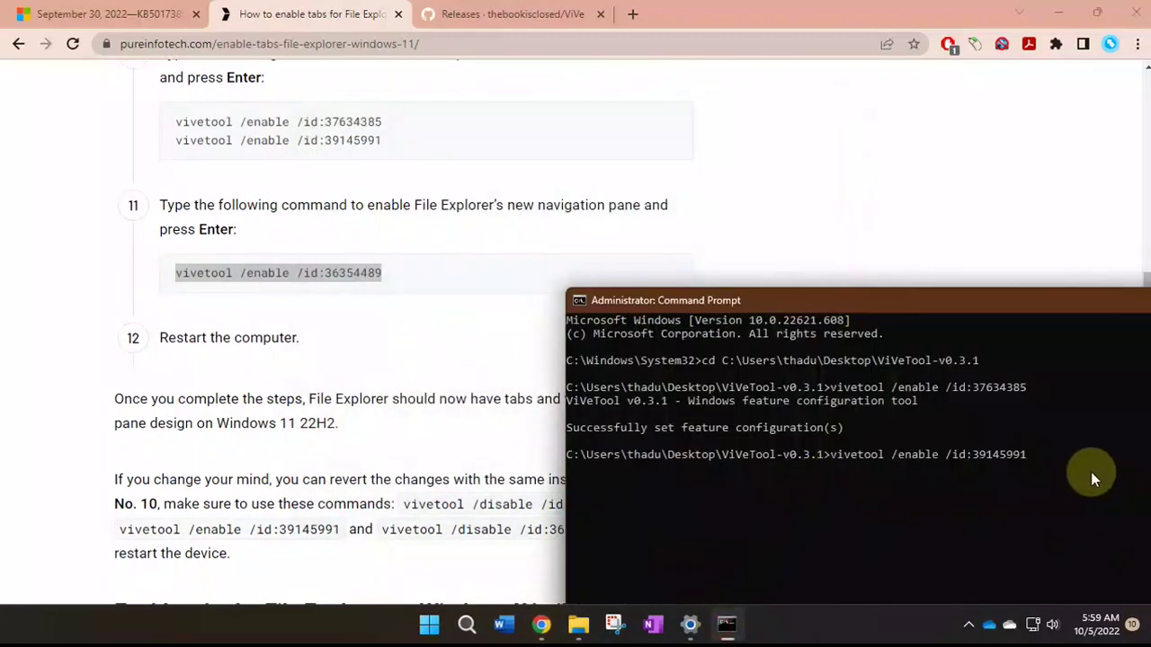
{"action": "key", "text": "Return"}
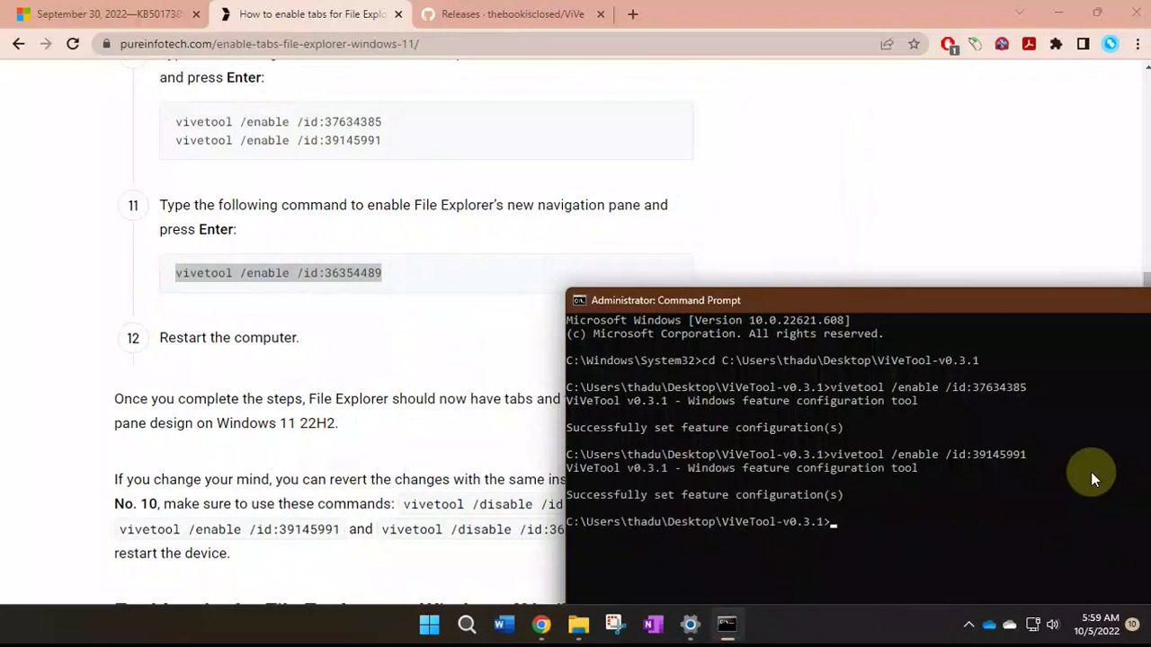
{"action": "key", "text": "ctrl+v"}
{"action": "key", "text": "Return"}
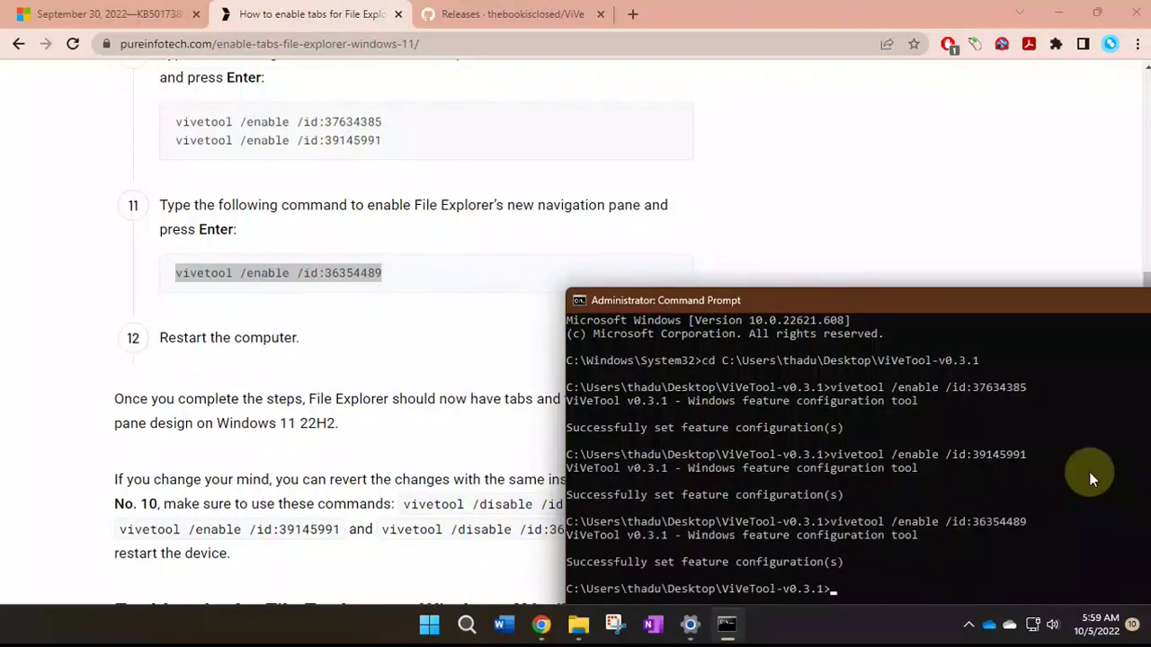
- Recheck the article, then move the console window up and left
{"action": "left_click_drag", "start_coordinate": [1052, 301], "coordinate": [1075, 146]}
{"action": "scroll", "coordinate": [485, 202], "scroll_direction": "down", "scroll_amount": 2}
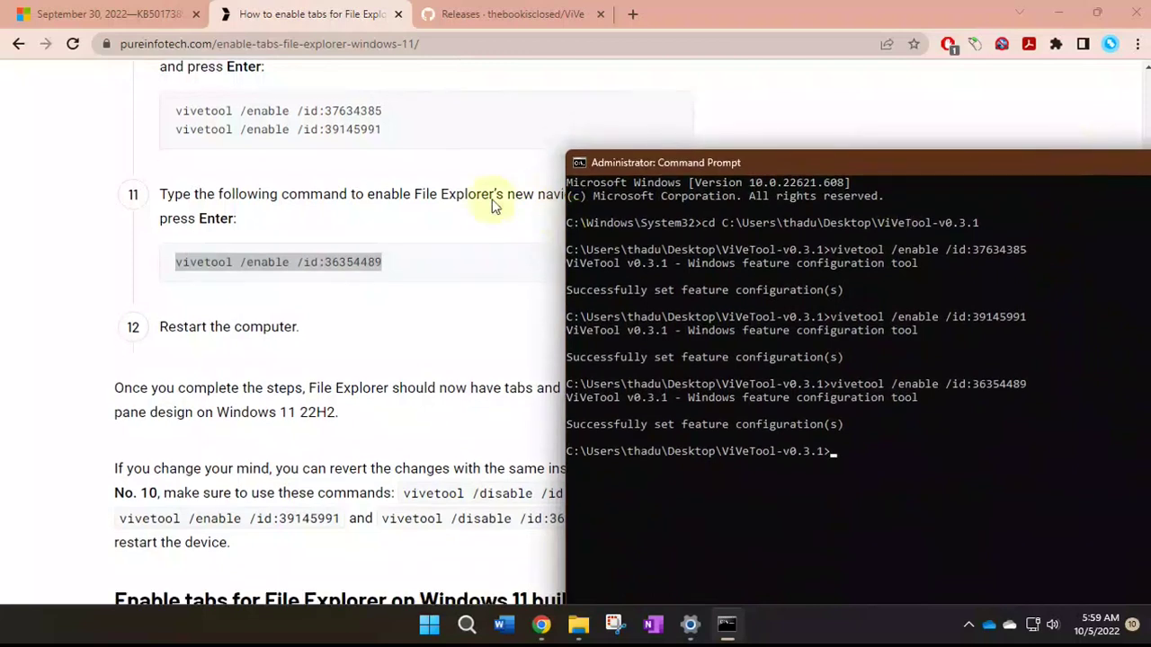
{"action": "scroll", "coordinate": [396, 198], "scroll_direction": "down", "scroll_amount": 1}
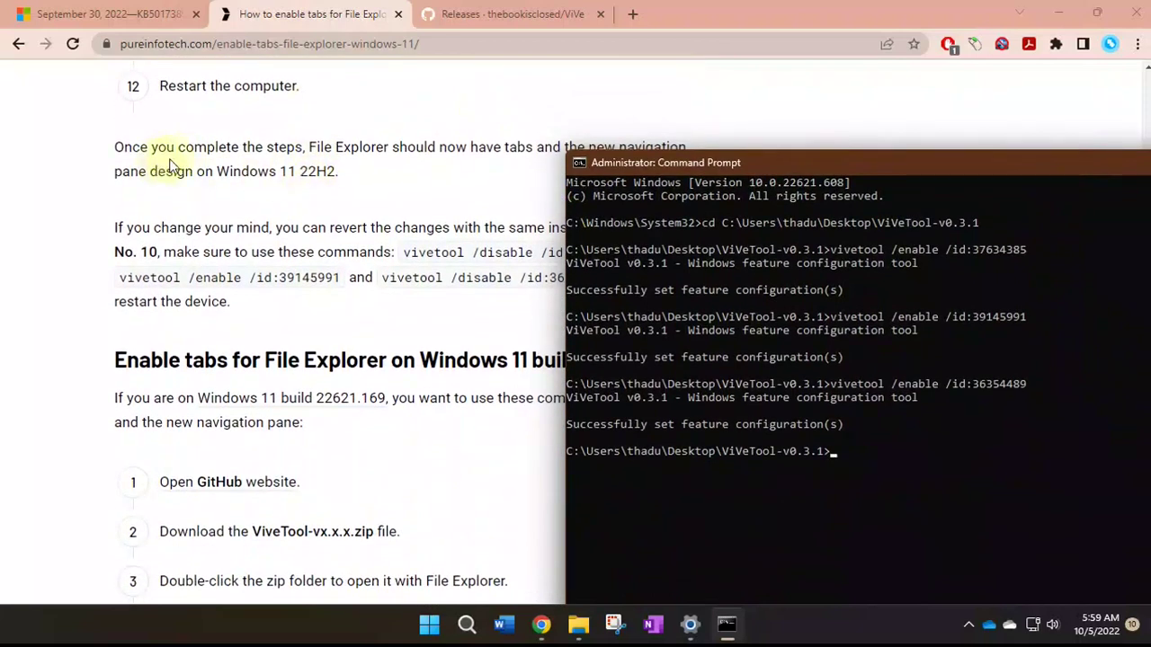
{"action": "left_click", "coordinate": [342, 130]}
{"action": "scroll", "coordinate": [446, 219], "scroll_direction": "up", "scroll_amount": 1}
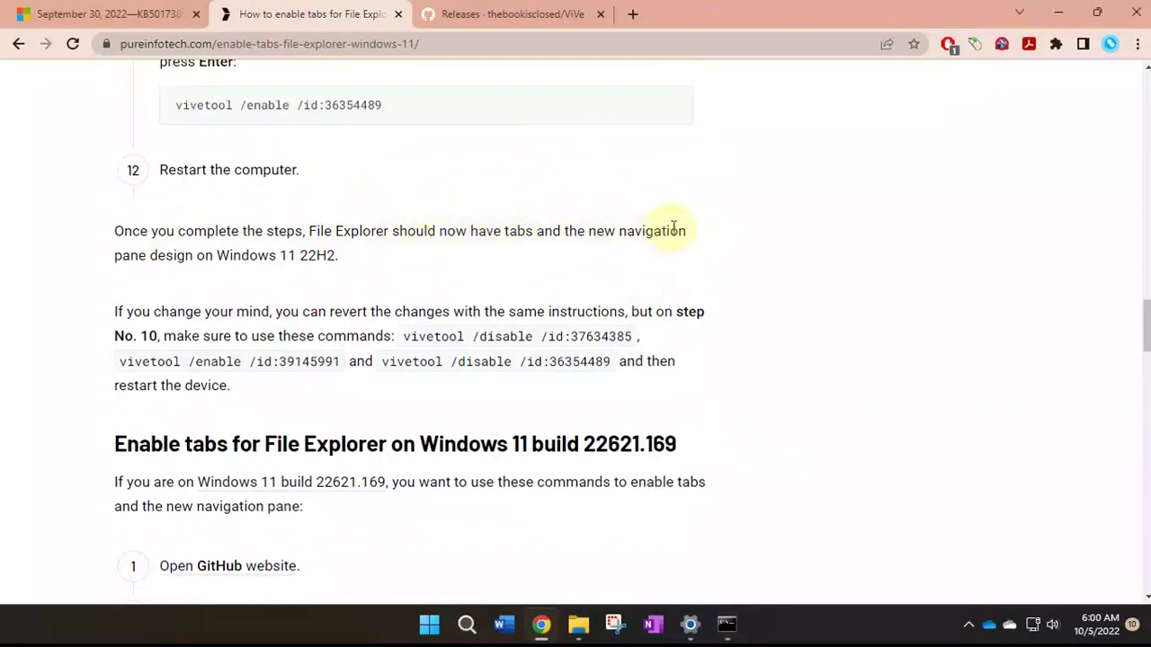
{"action": "scroll", "coordinate": [680, 264], "scroll_direction": "up", "scroll_amount": 2}
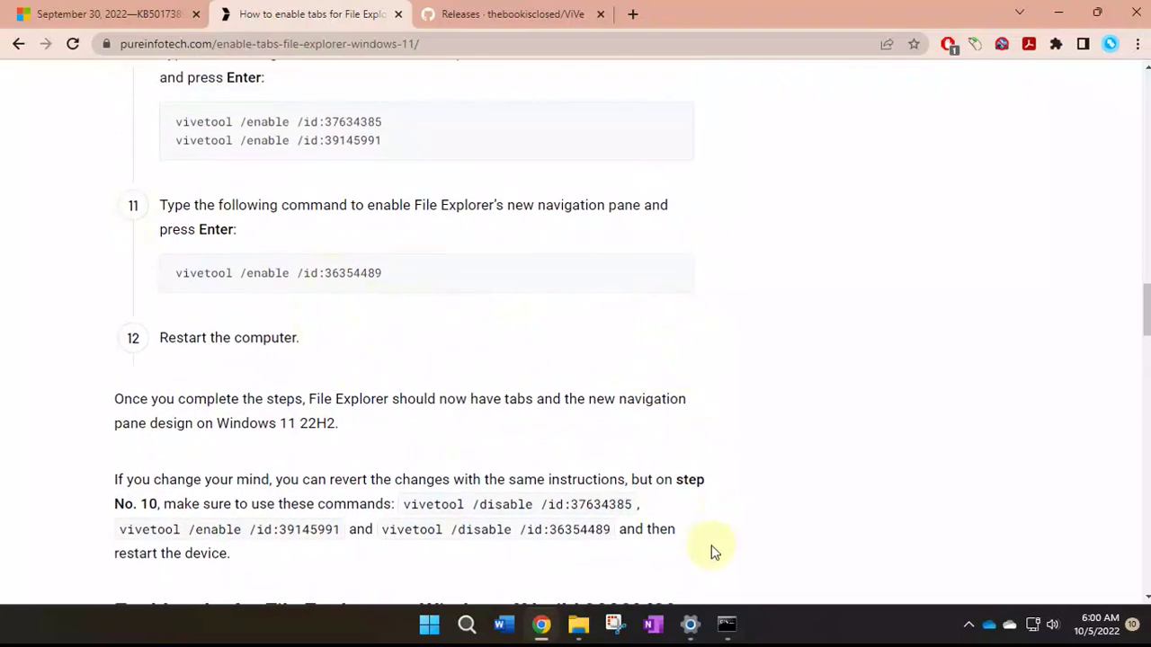
{"action": "left_click", "coordinate": [728, 624]}
{"action": "left_click_drag", "start_coordinate": [852, 163], "coordinate": [693, 112]}
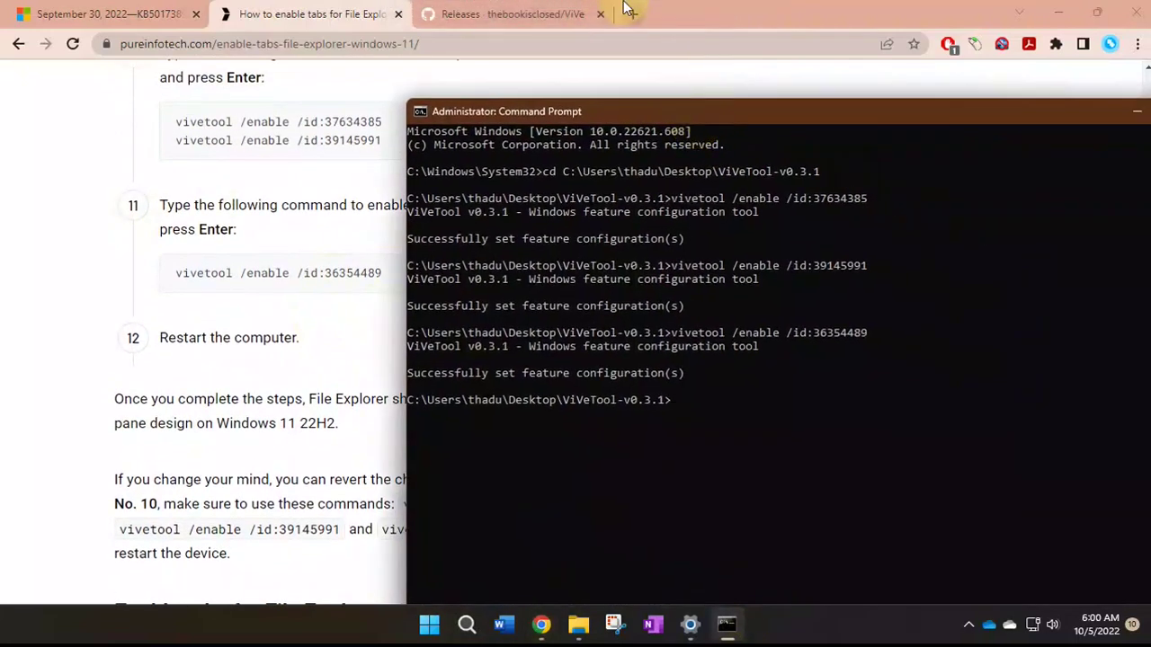
{"action": "left_click", "coordinate": [667, 12]}
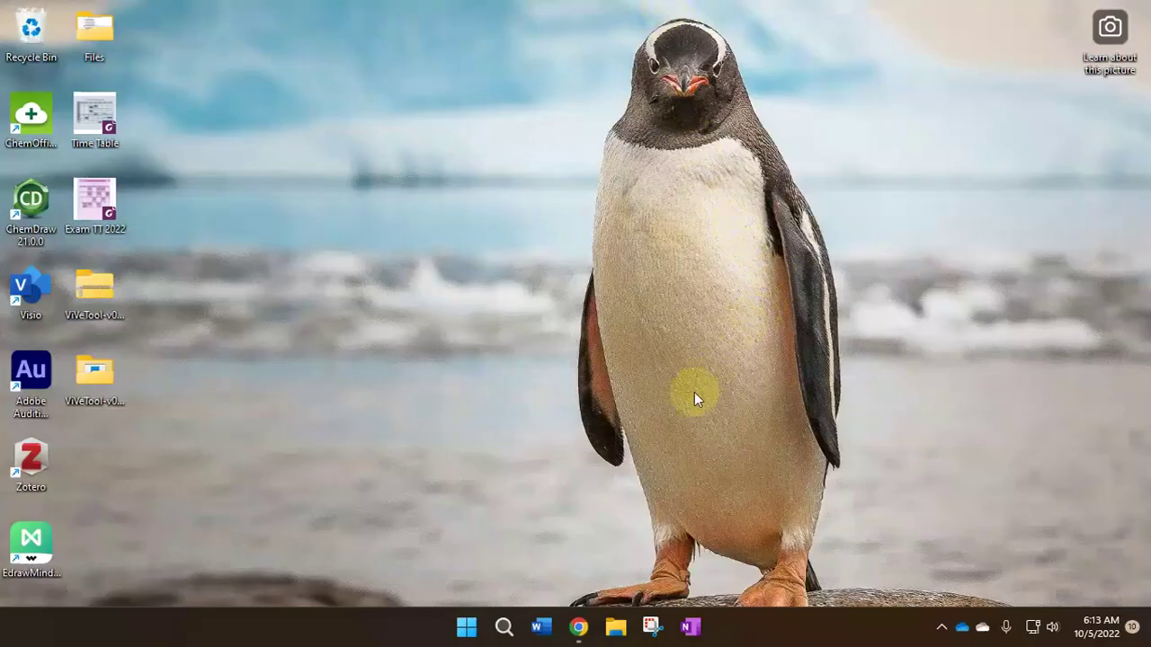
- Open File Explorer full screen with three This PC tabs, viewing the second
{"action": "left_click", "coordinate": [613, 628]}
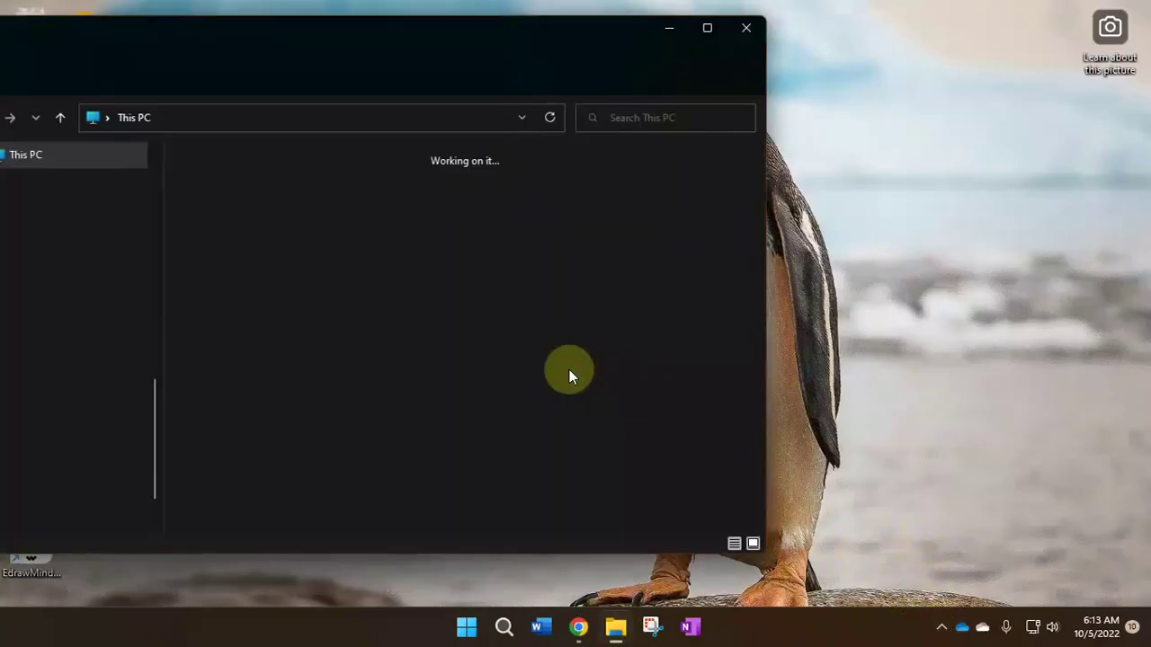
{"action": "left_click", "coordinate": [702, 30]}
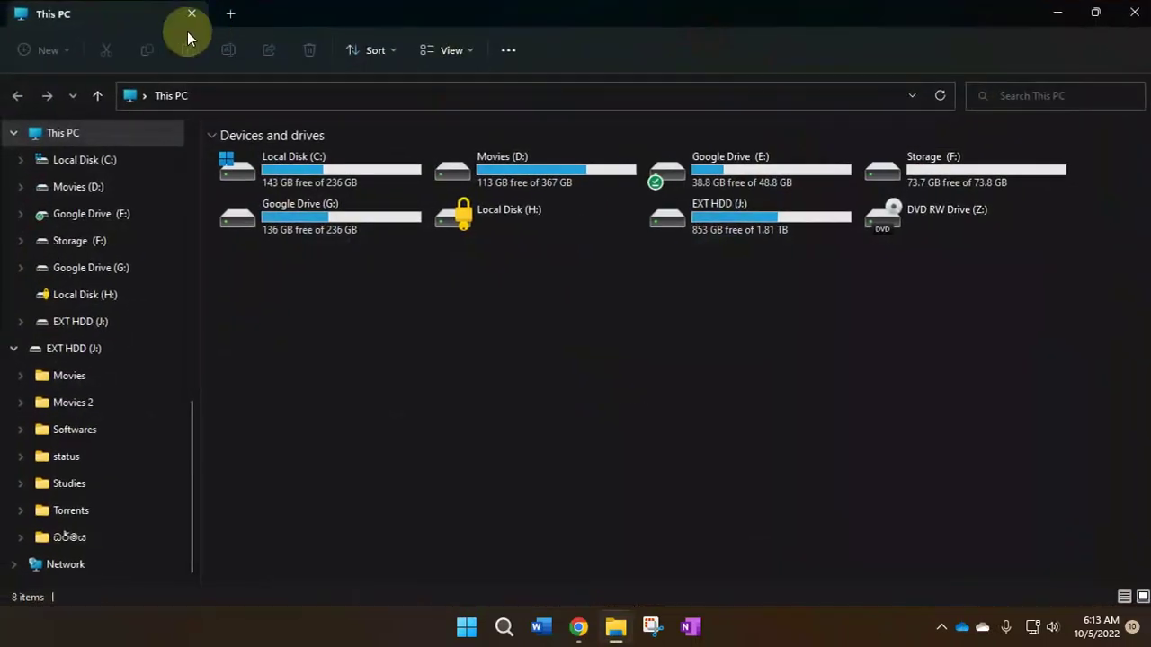
{"action": "left_click", "coordinate": [230, 13]}
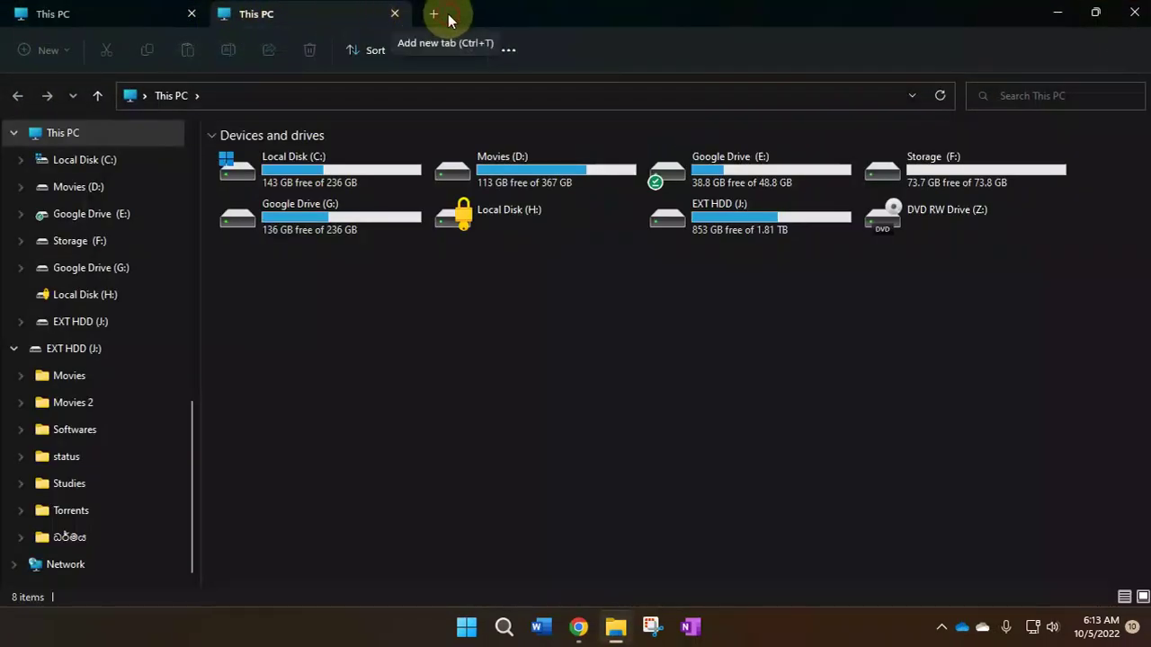
{"action": "left_click", "coordinate": [434, 10]}
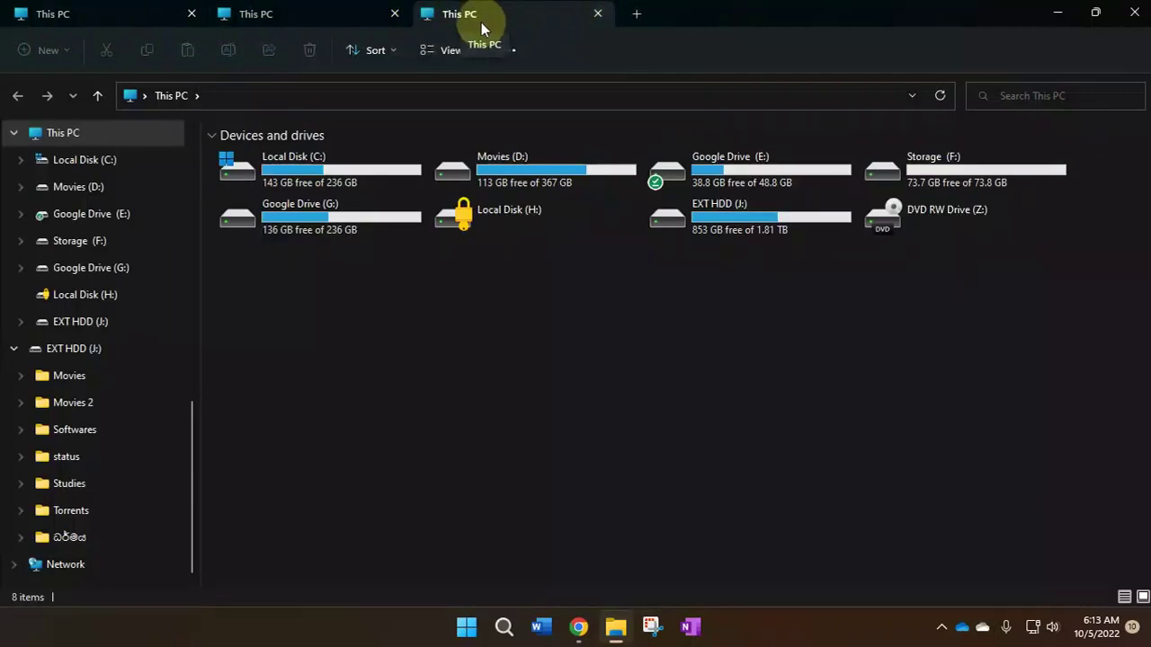
{"action": "left_click", "coordinate": [245, 14]}
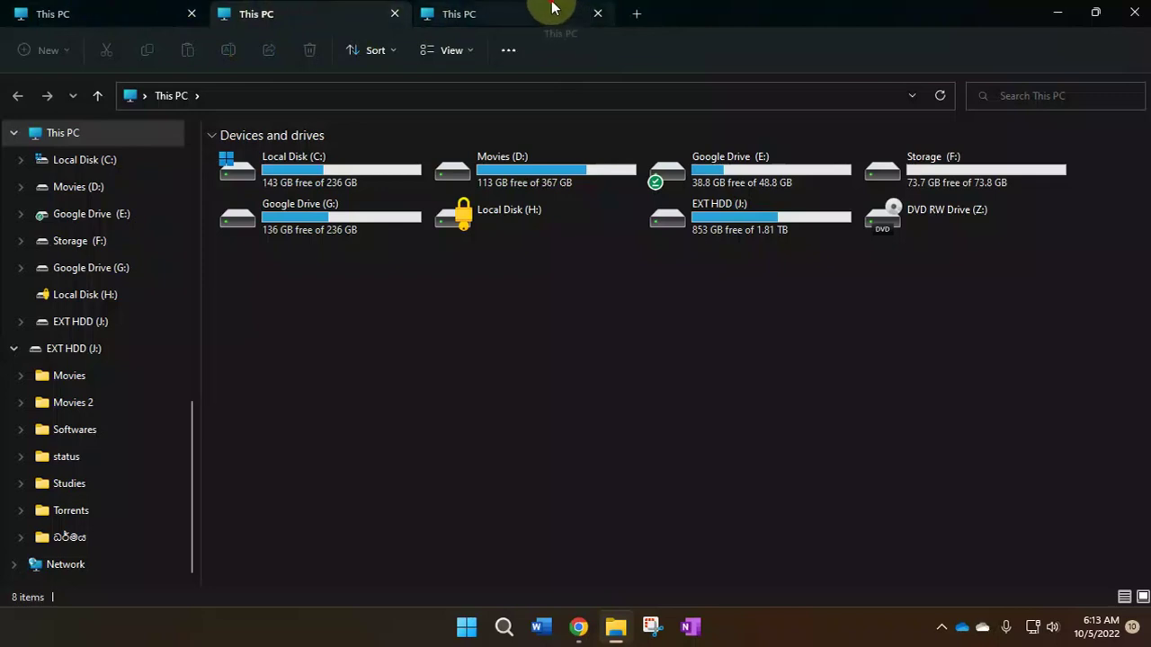
- Box-select the eight drive tiles, then clear the selection
{"action": "left_click", "coordinate": [602, 422]}
{"action": "left_click_drag", "start_coordinate": [603, 423], "coordinate": [221, 158]}
{"action": "left_click_drag", "start_coordinate": [393, 299], "coordinate": [800, 189]}
{"action": "left_click", "coordinate": [407, 358]}
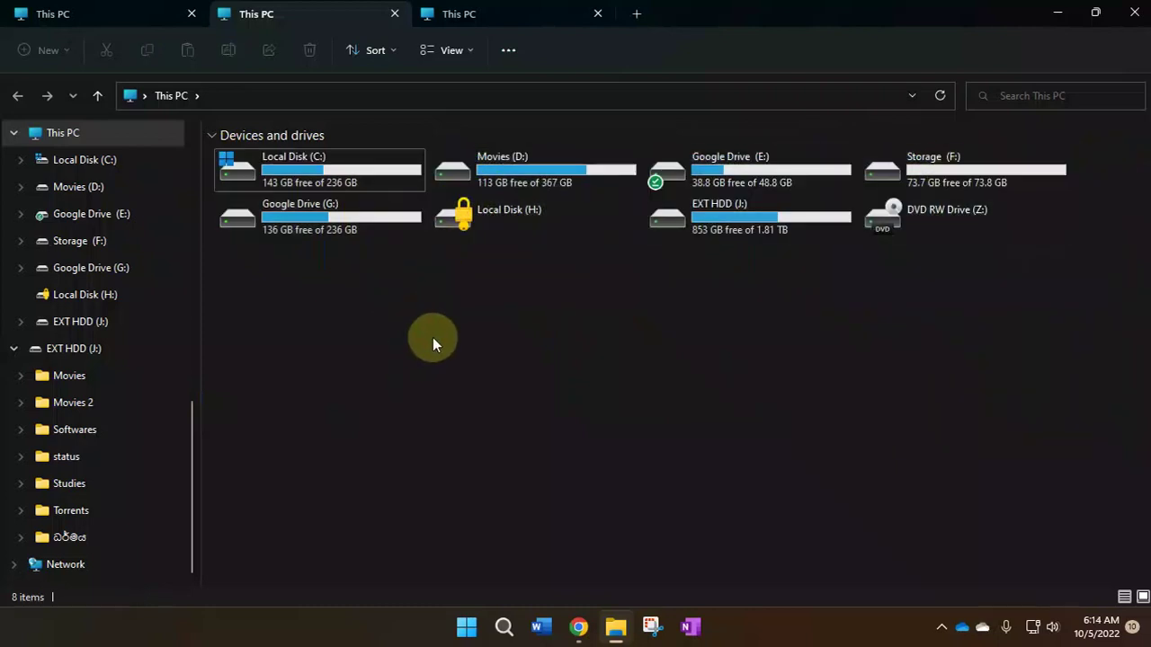
- Select the drive tiles in Devices and drives, then clear the selection
{"action": "left_click", "coordinate": [307, 135]}
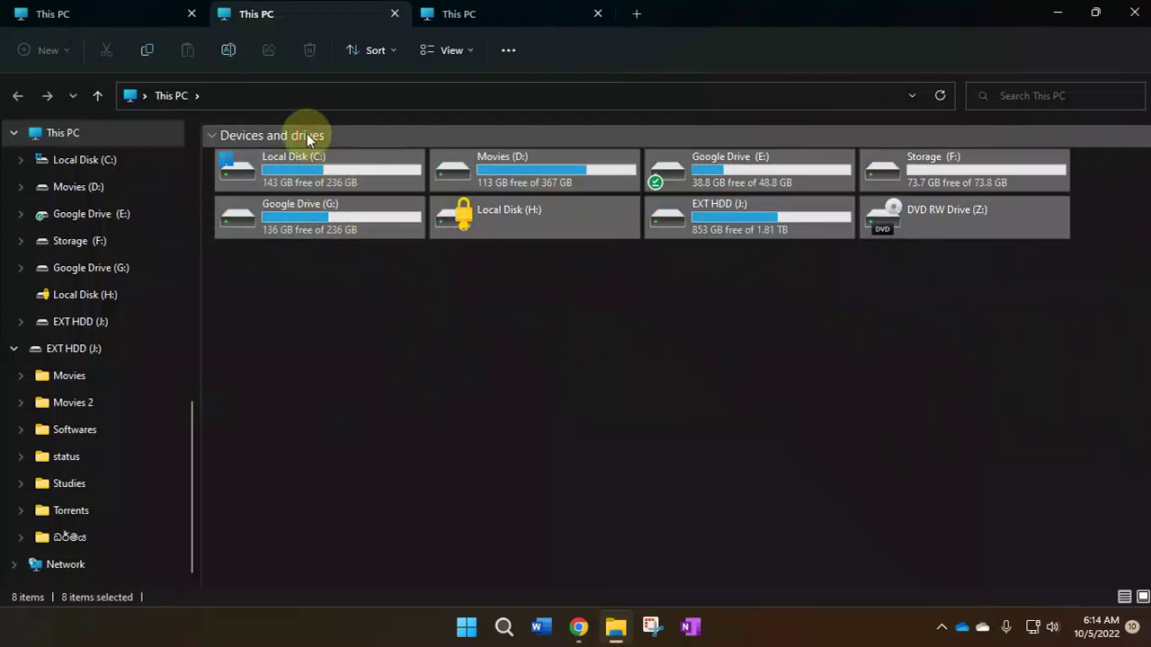
{"action": "scroll", "coordinate": [56, 368], "scroll_direction": "up", "scroll_amount": 10}
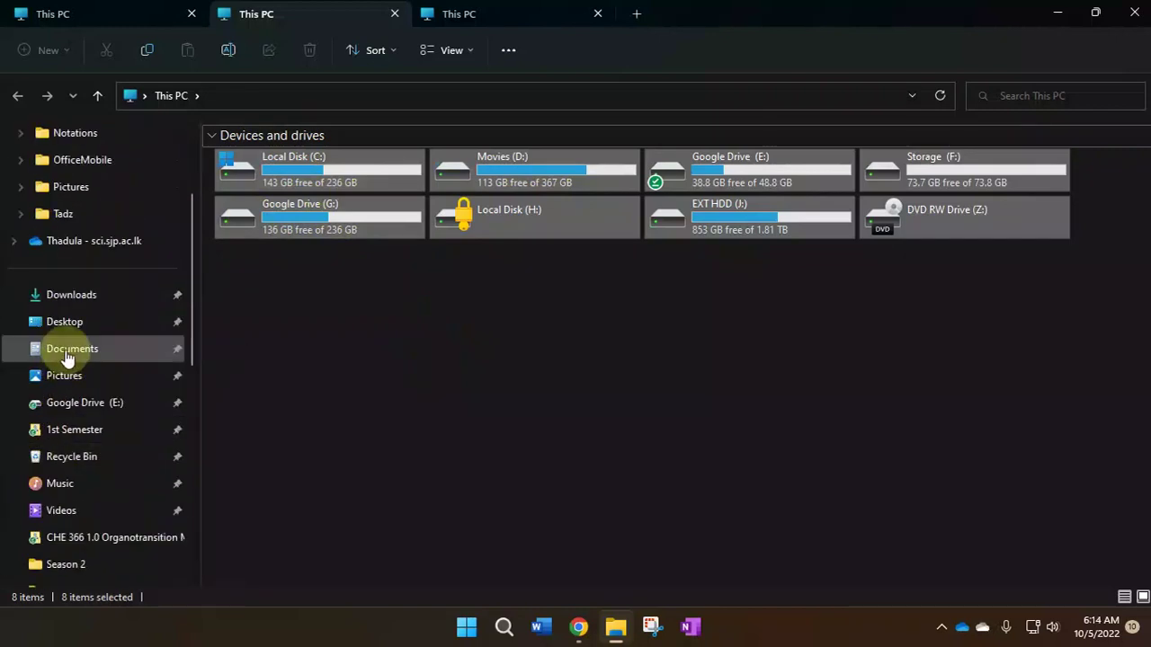
{"action": "scroll", "coordinate": [63, 297], "scroll_direction": "down", "scroll_amount": 2}
{"action": "scroll", "coordinate": [135, 323], "scroll_direction": "up", "scroll_amount": 3}
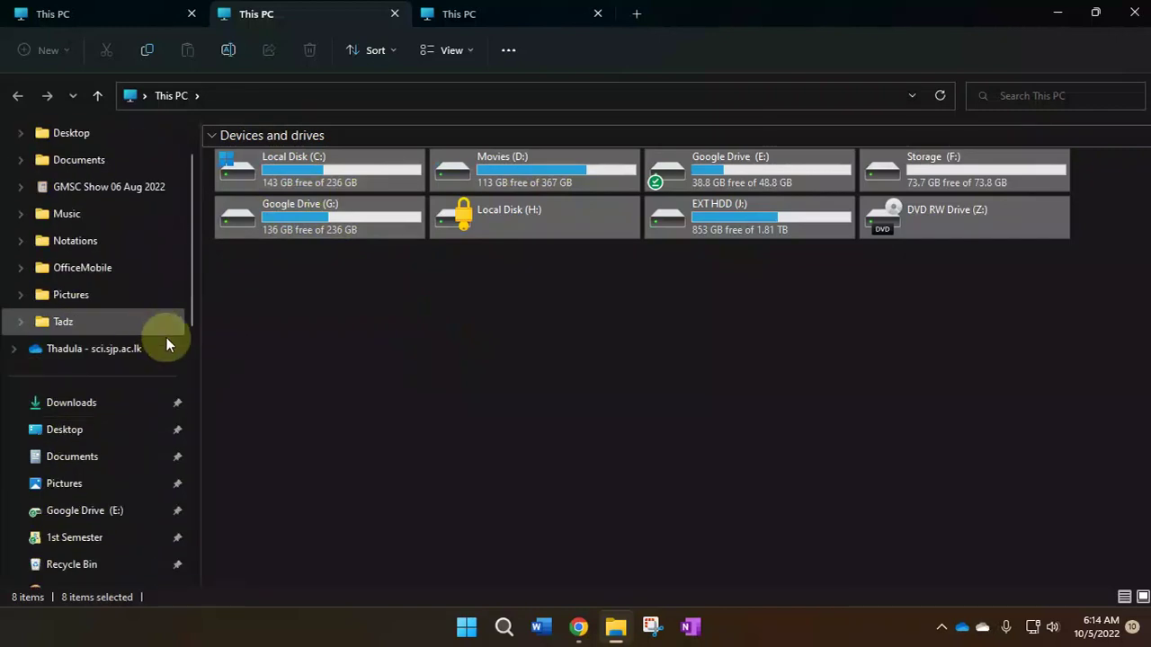
{"action": "left_click", "coordinate": [589, 348]}
{"action": "left_click_drag", "start_coordinate": [214, 320], "coordinate": [1048, 222]}
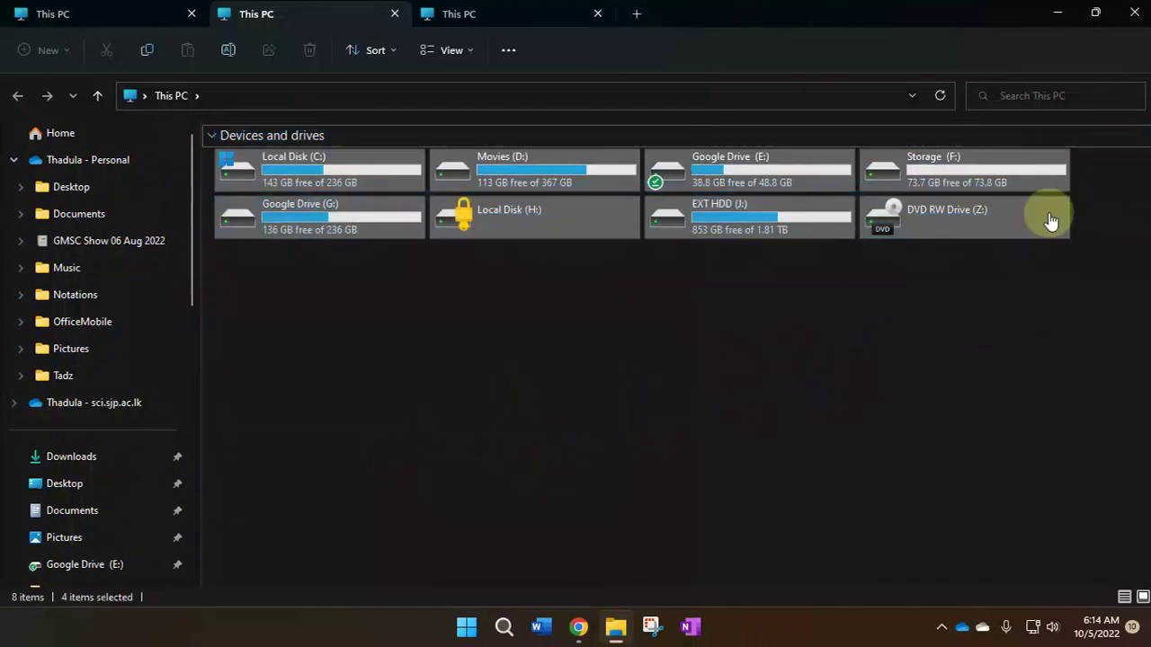
{"action": "left_click", "coordinate": [493, 413]}
- Refresh the drives view via Show more options and open Local Disk (C:)
{"action": "right_click", "coordinate": [503, 423]}
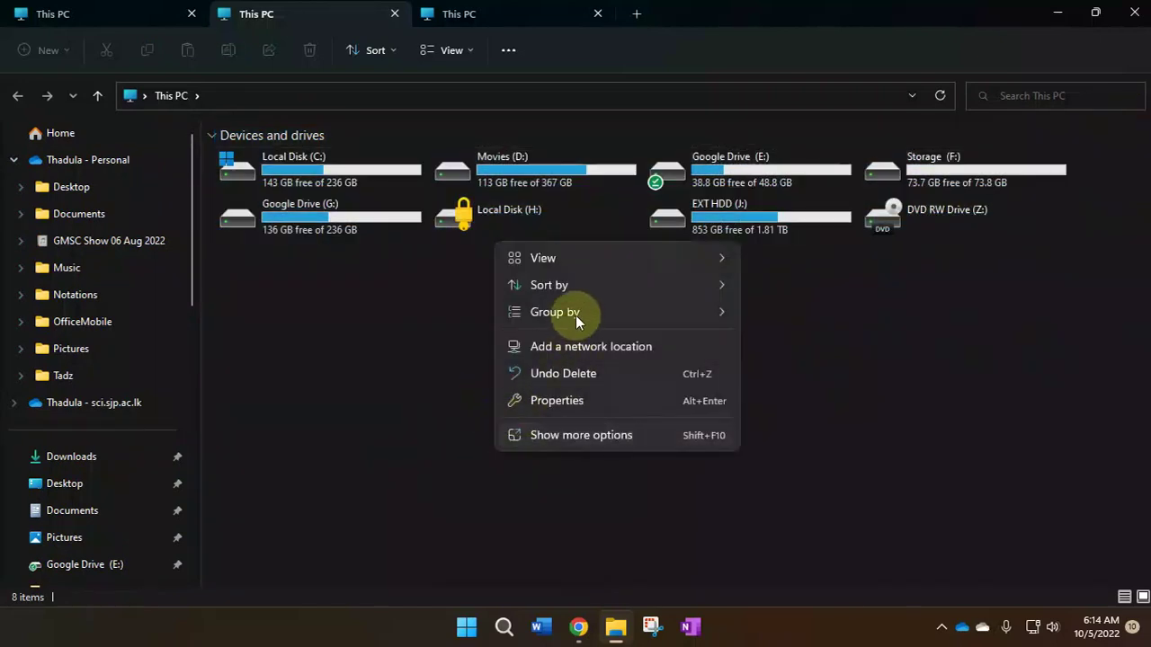
{"action": "left_click", "coordinate": [560, 440]}
{"action": "left_click", "coordinate": [646, 335]}
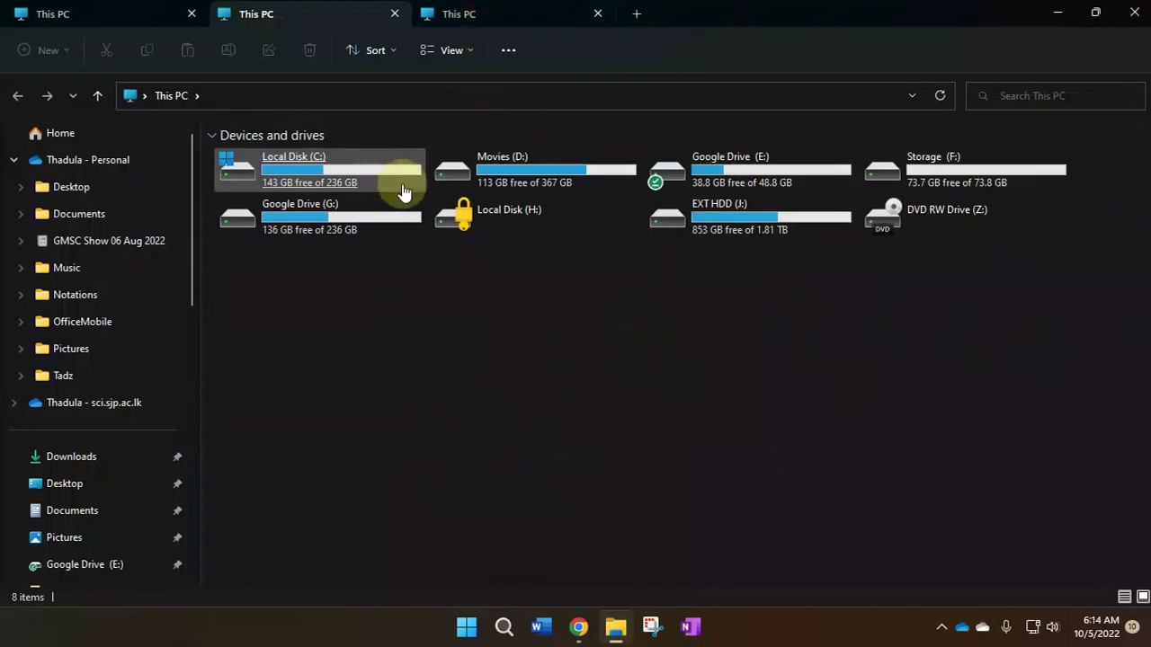
{"action": "double_click", "coordinate": [371, 160]}
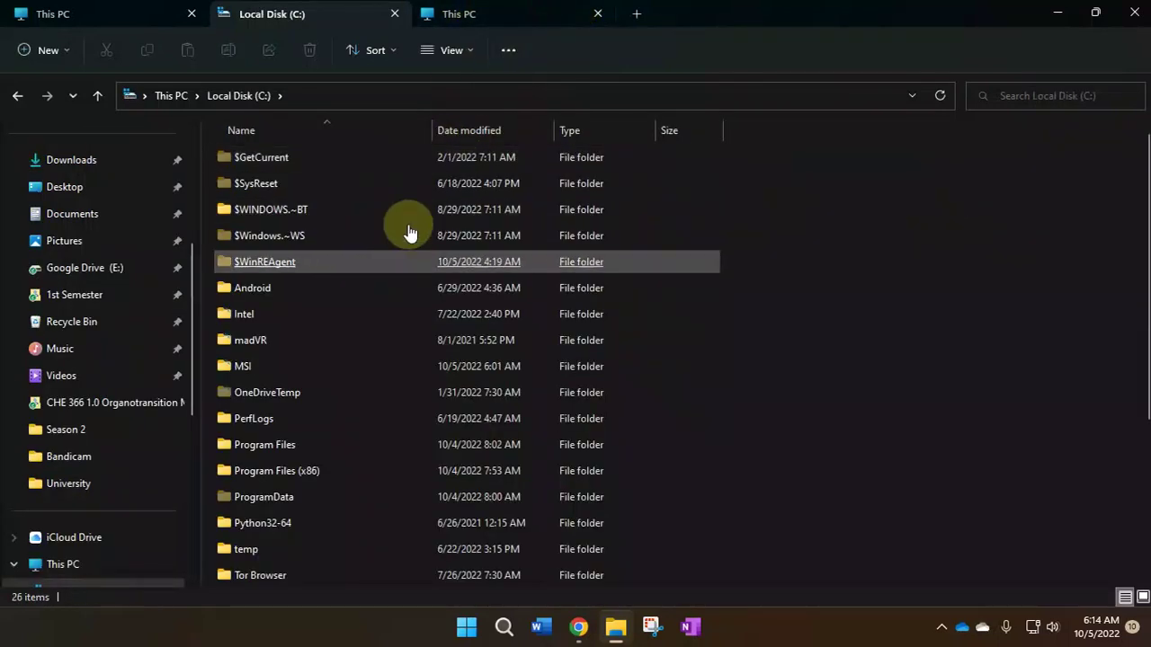
- Open the Movies (D:) drive in the third tab
{"action": "left_click", "coordinate": [518, 13]}
{"action": "left_click", "coordinate": [585, 164]}
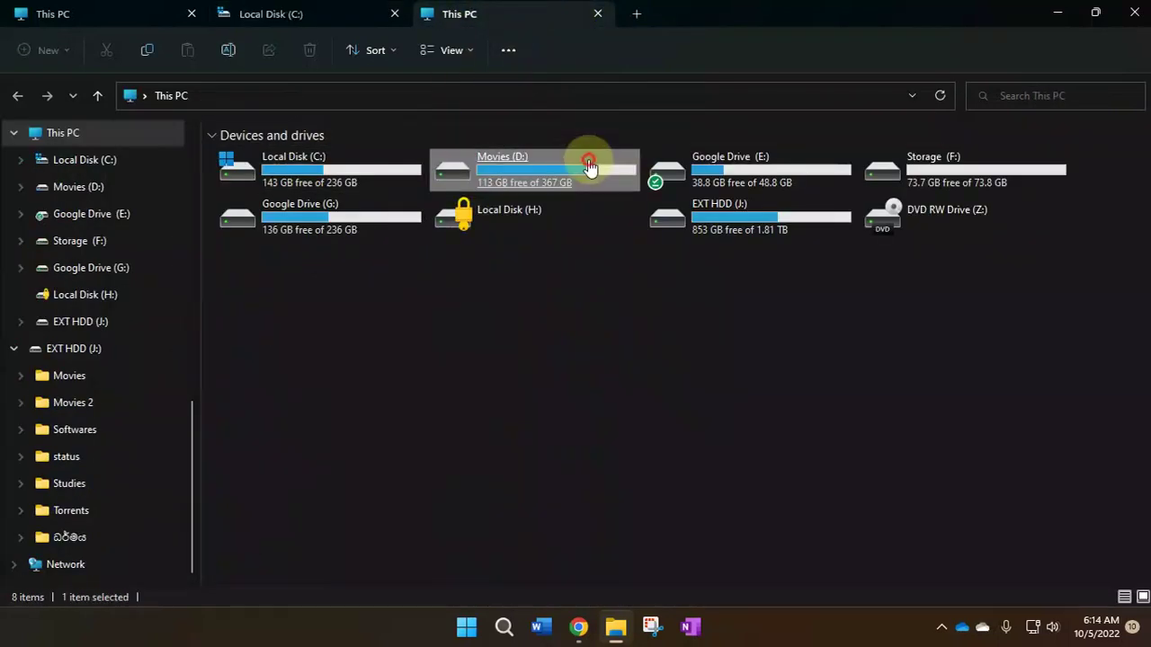
{"action": "key", "text": "Return"}
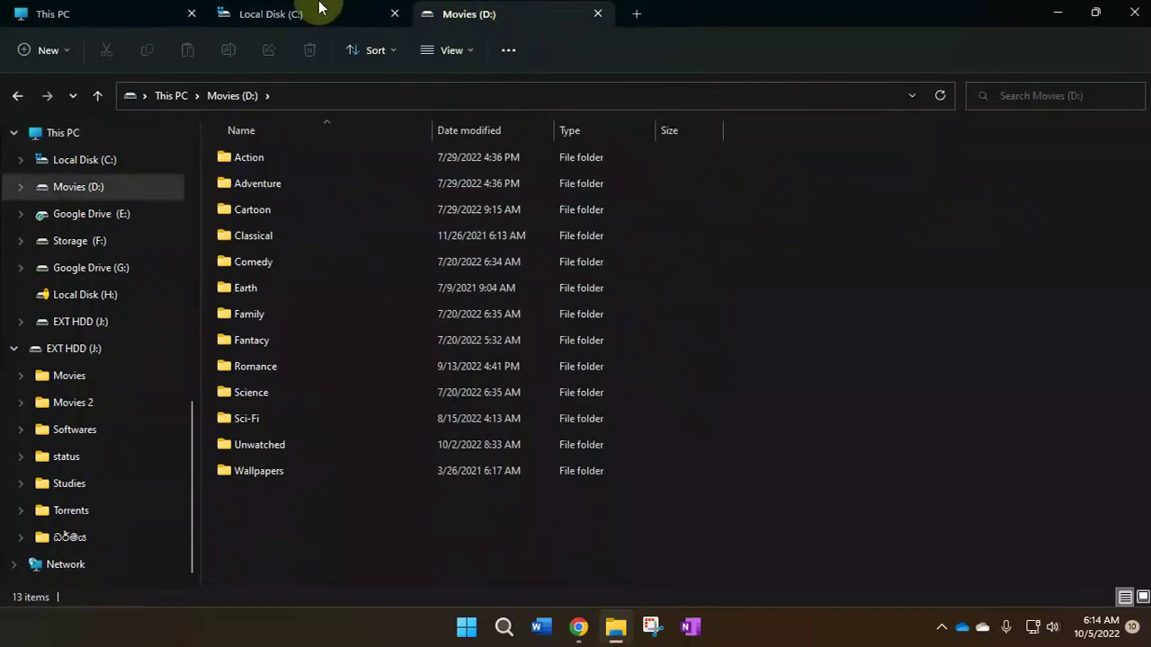
- Cycle through the This PC, Local Disk (C:) and Movies (D:) tabs, ending on Movies (D:)
{"action": "left_click", "coordinate": [322, 9]}
{"action": "left_click", "coordinate": [439, 18]}
{"action": "left_click", "coordinate": [279, 16]}
{"action": "left_click", "coordinate": [146, 20]}
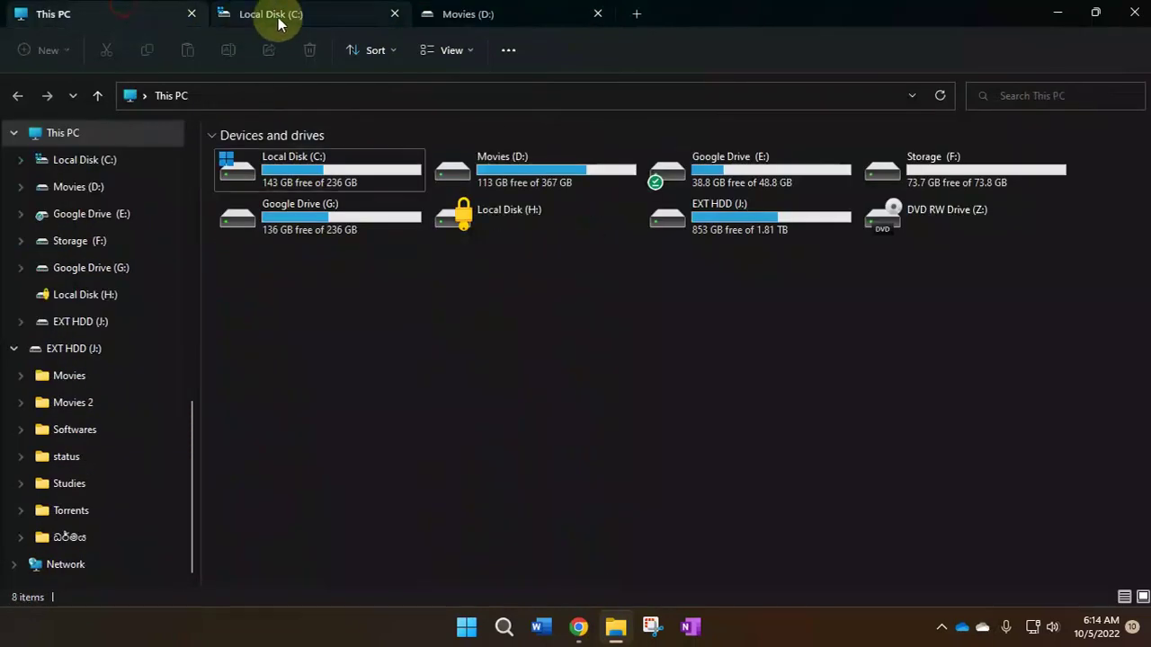
{"action": "left_click", "coordinate": [279, 11]}
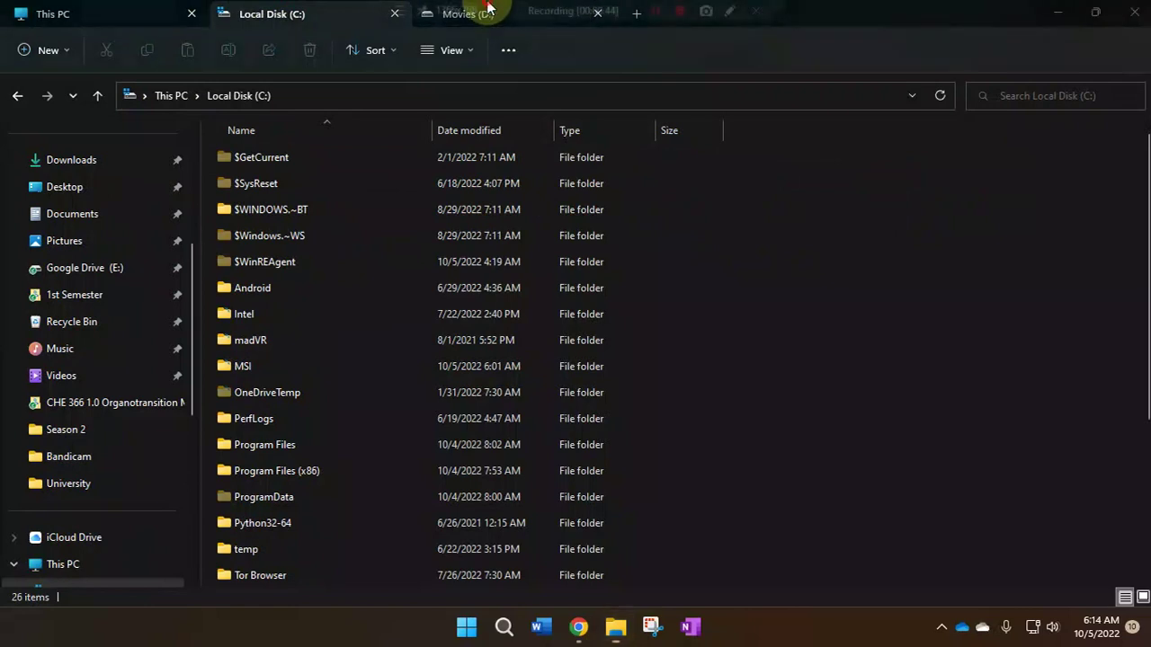
{"action": "mouse_move", "coordinate": [488, 7]}
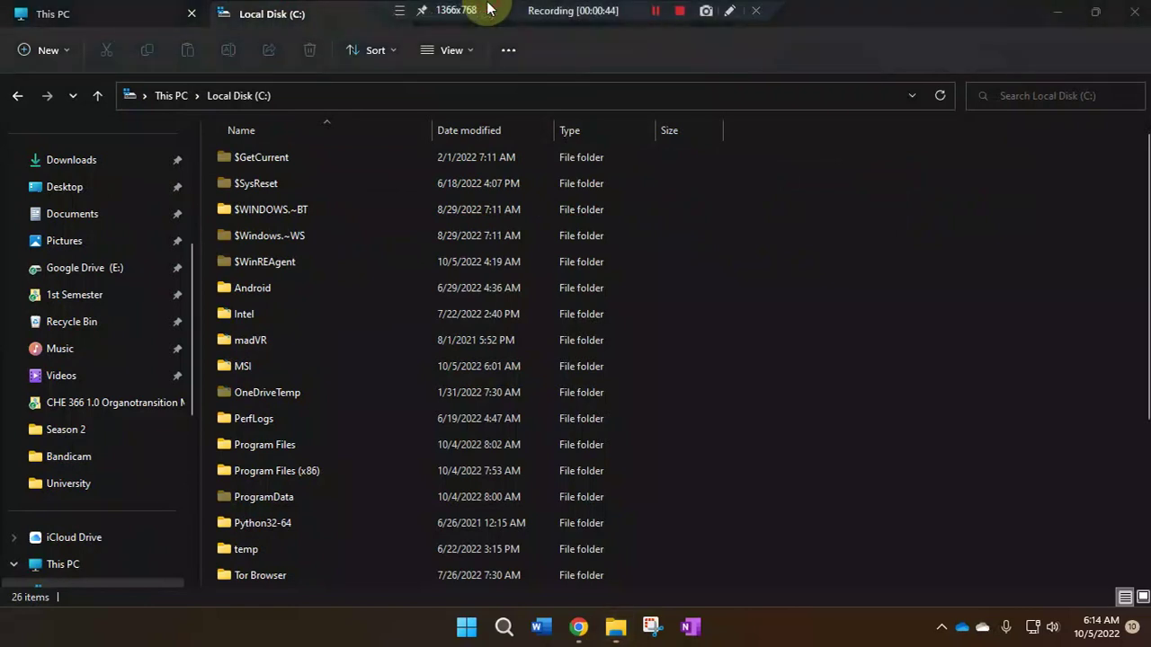
{"action": "left_click", "coordinate": [117, 7]}
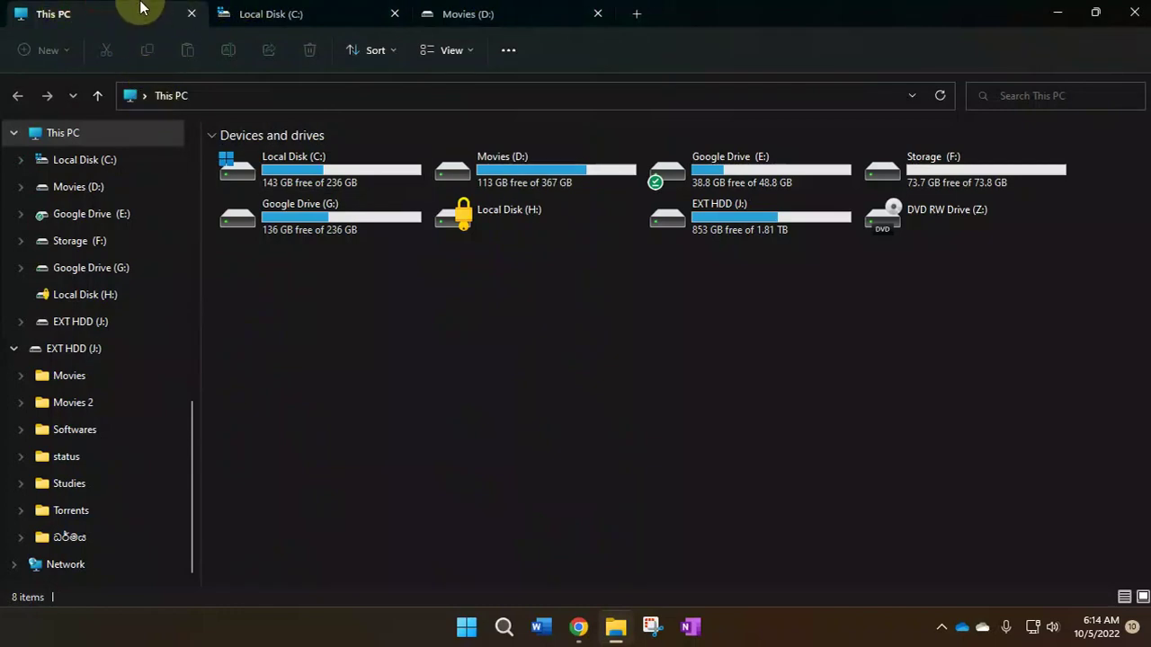
{"action": "left_click", "coordinate": [279, 7]}
{"action": "left_click", "coordinate": [175, 9]}
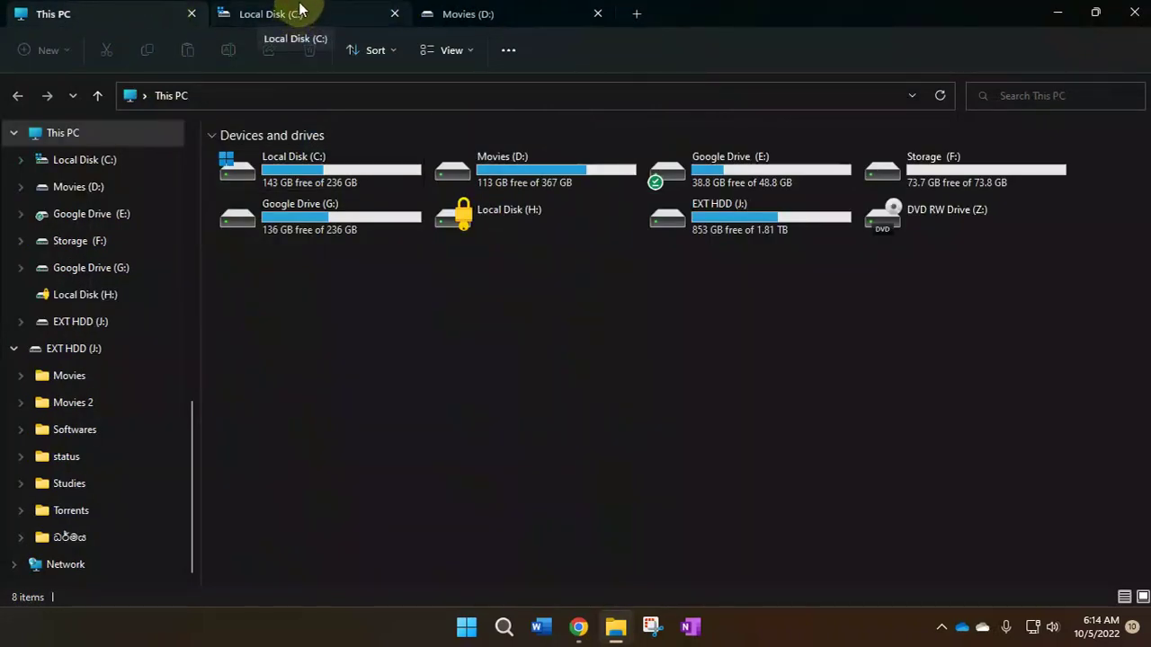
{"action": "left_click", "coordinate": [304, 11]}
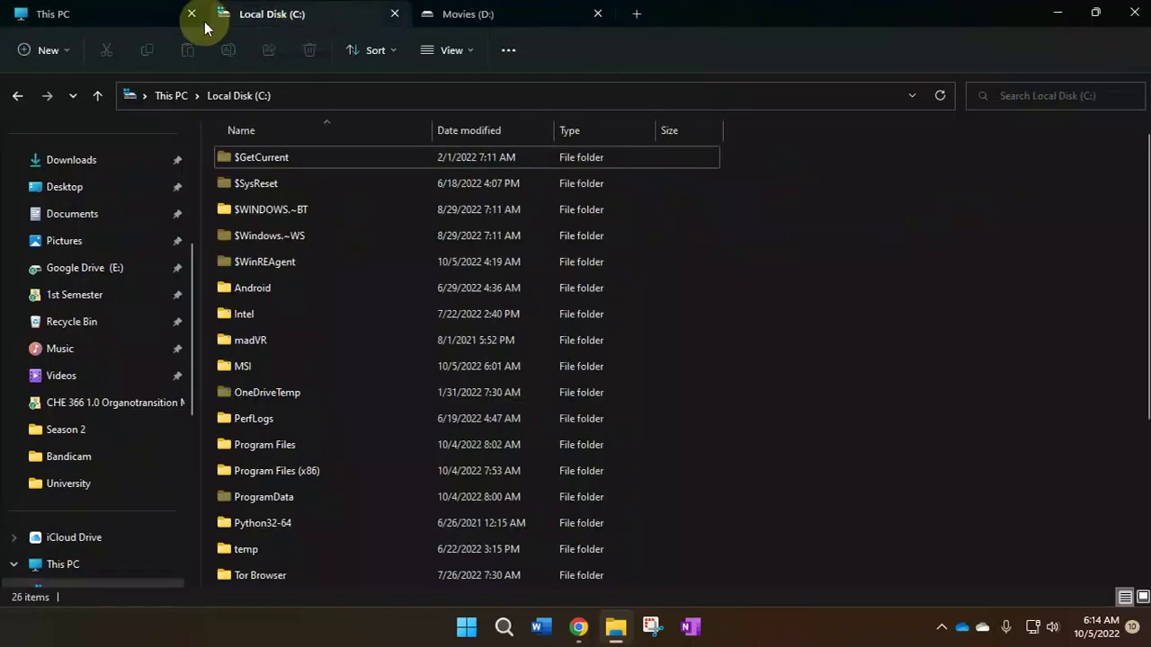
{"action": "left_click", "coordinate": [63, 14]}
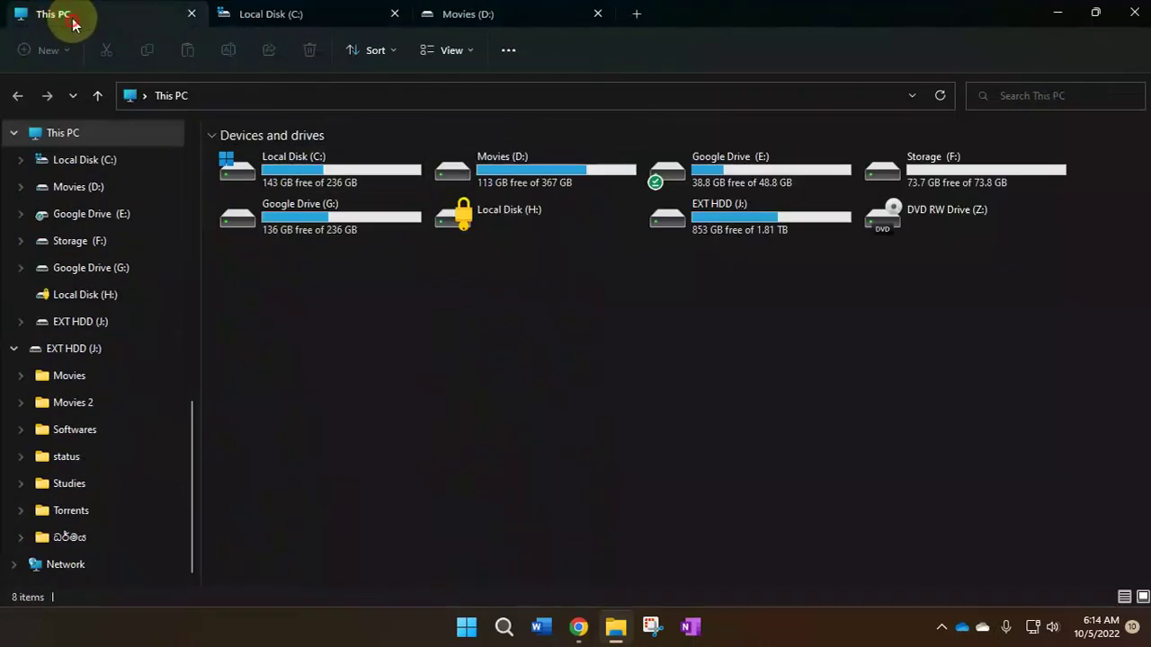
{"action": "left_click", "coordinate": [277, 12]}
{"action": "left_click", "coordinate": [429, 25]}
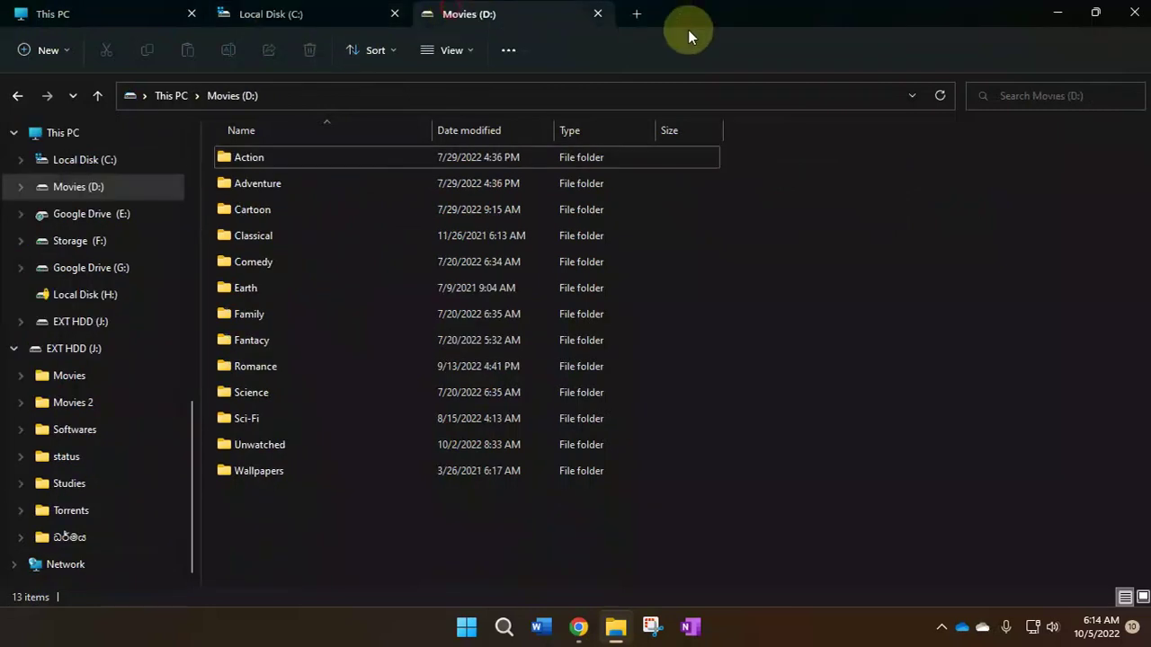
- Restore down the three-tab File Explorer window and drag it to the screen centre
{"action": "left_click", "coordinate": [1095, 12]}
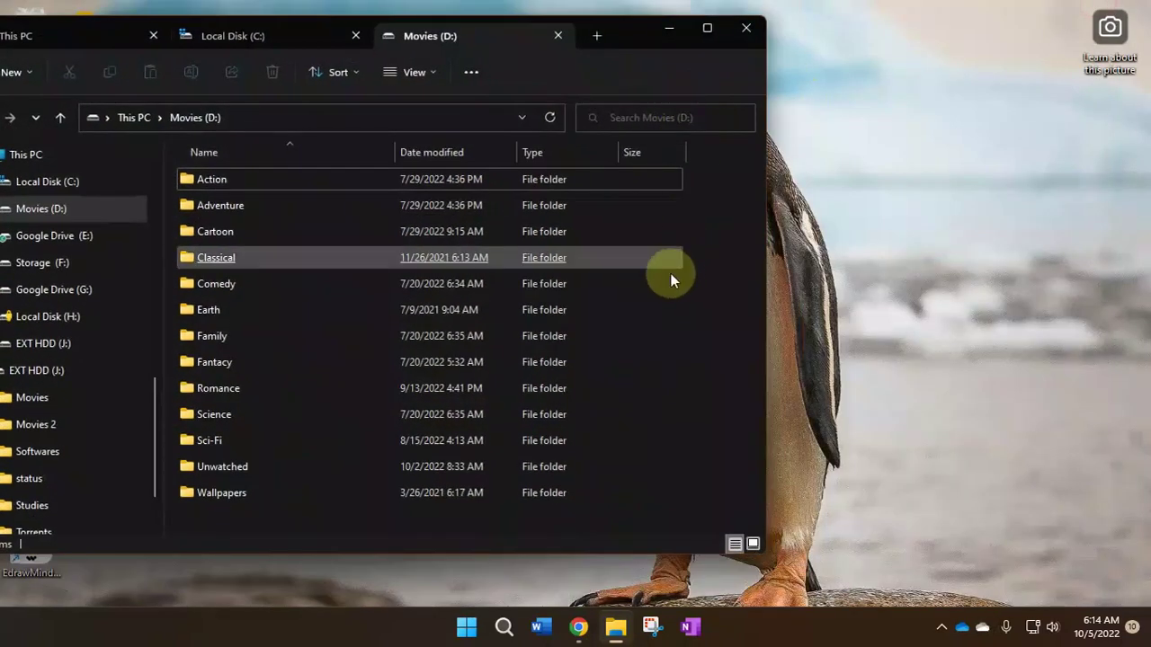
{"action": "left_click_drag", "start_coordinate": [638, 36], "coordinate": [891, 55]}
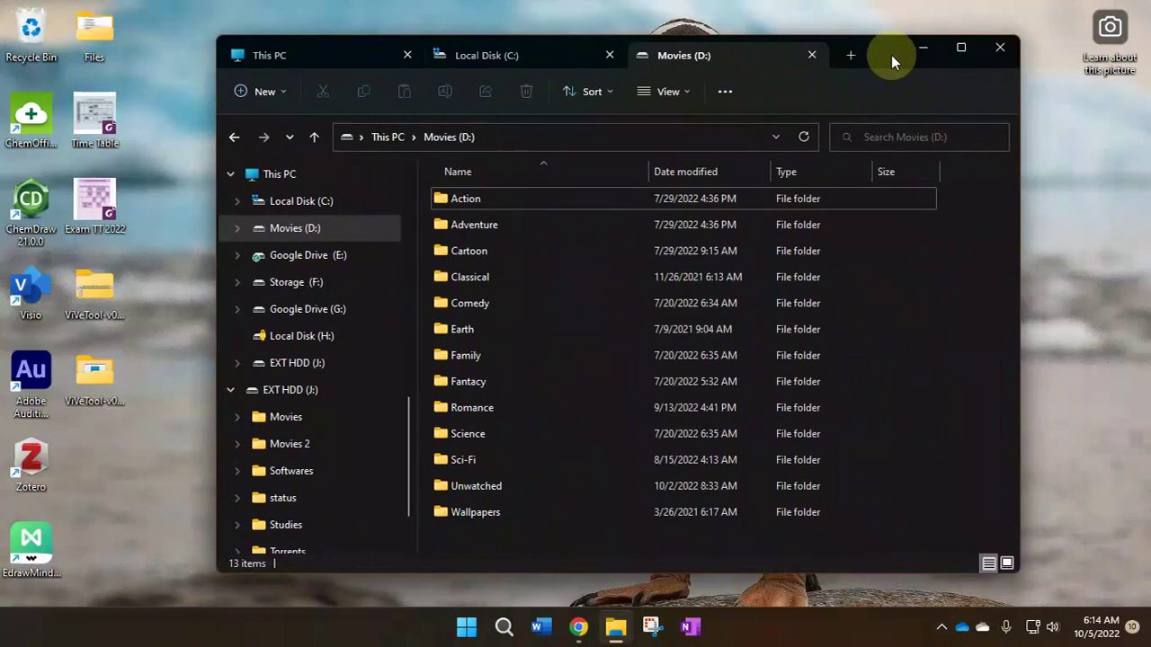